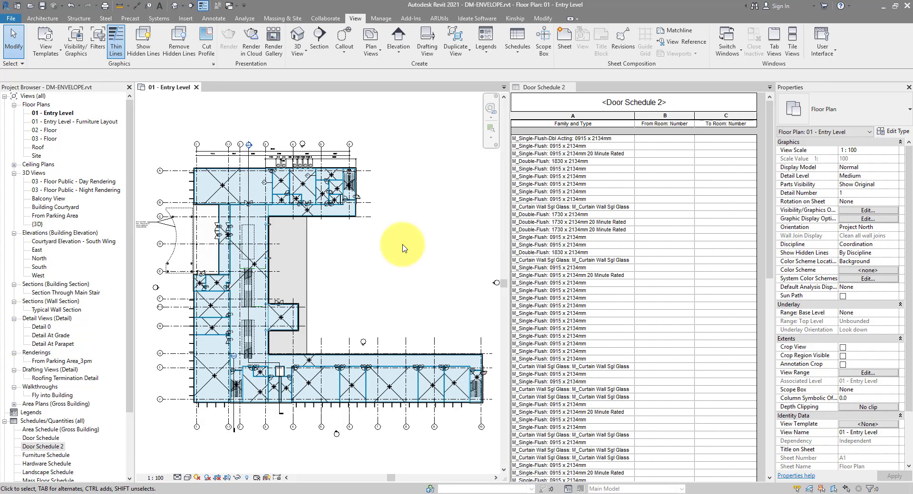
# Temporarily hide the linked D1-Rooms.rvt model in the Entry Level plan
pyautogui.click(225, 189)
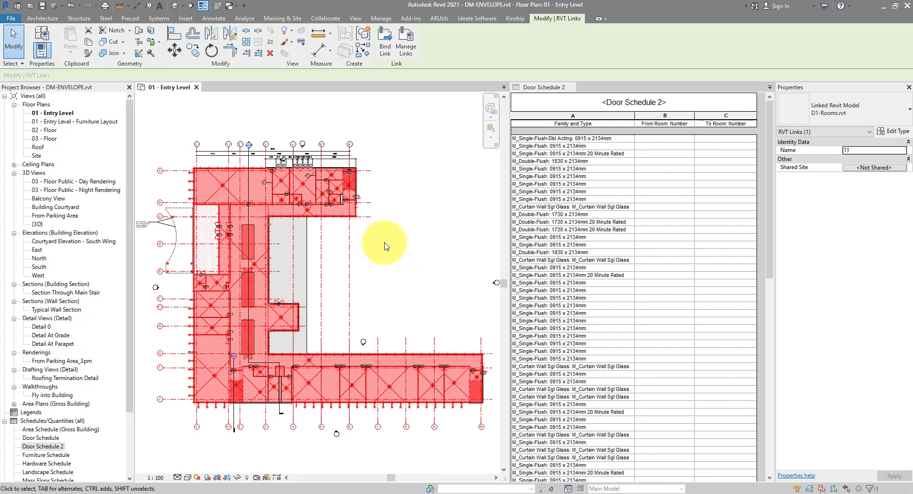
pyautogui.click(236, 478)
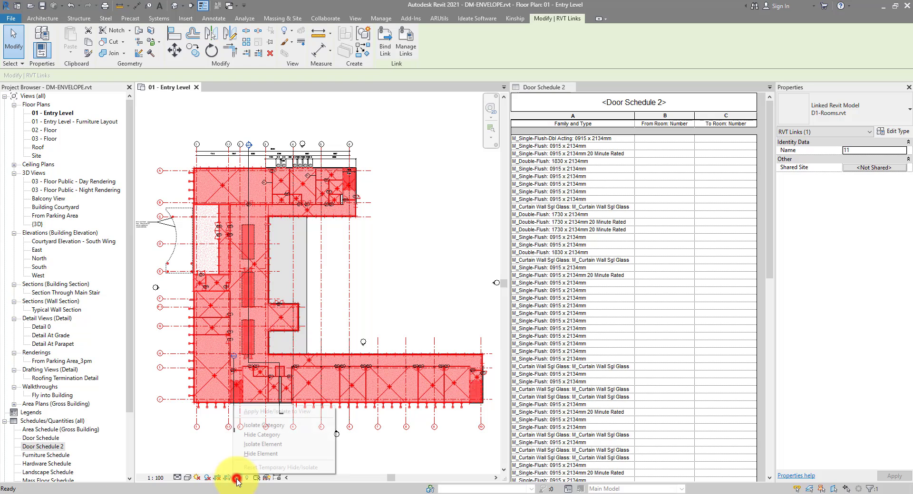
pyautogui.click(248, 454)
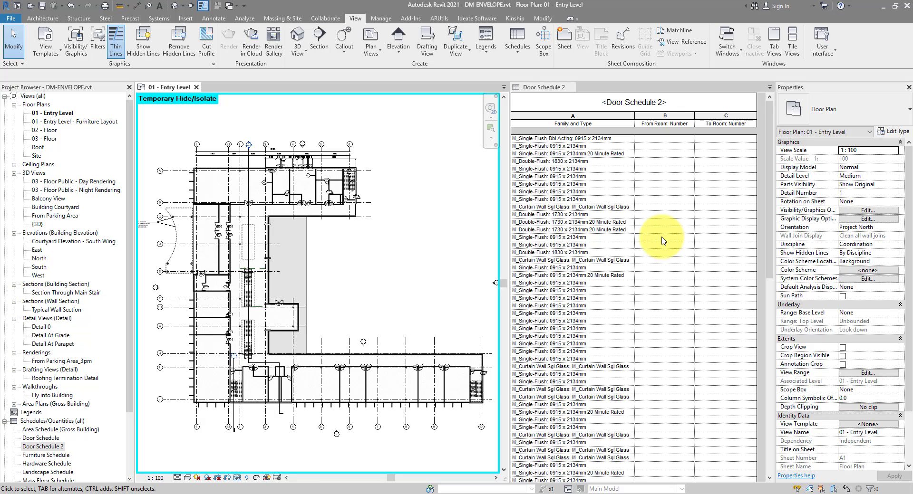
# In Door Schedule 2's fields, browse the From Room fields such as From Room: Name
pyautogui.click(550, 88)
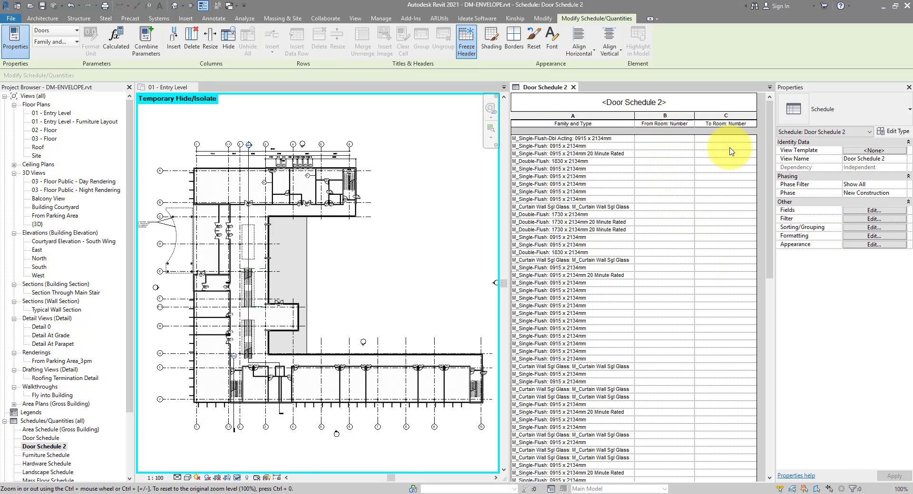
pyautogui.click(873, 211)
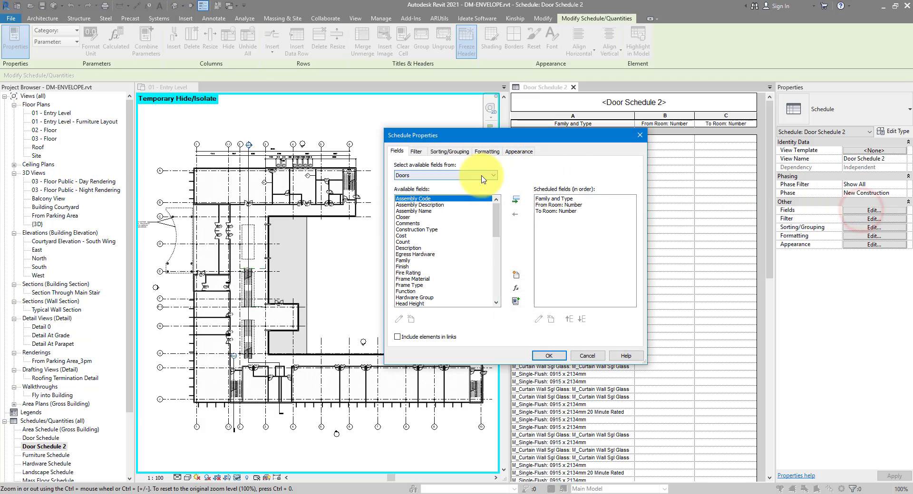
pyautogui.click(470, 175)
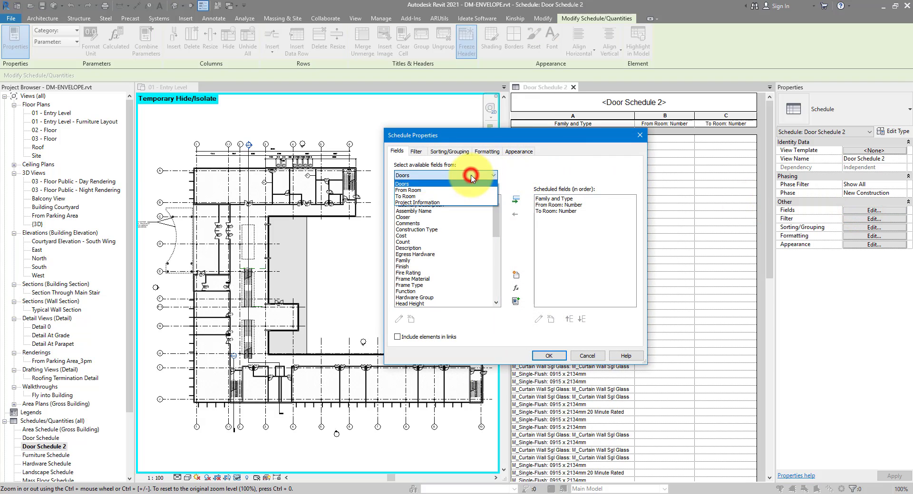
pyautogui.click(431, 191)
pyautogui.moveTo(507, 136); pyautogui.dragTo(492, 171)
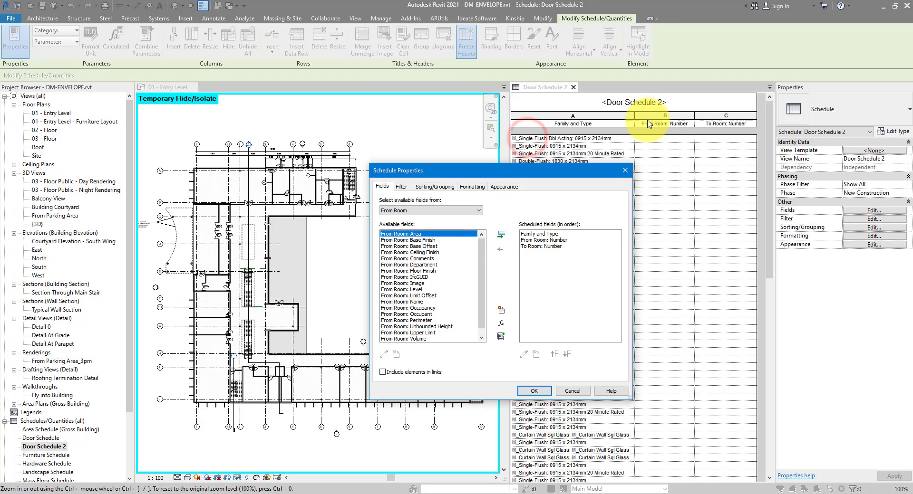
pyautogui.click(426, 303)
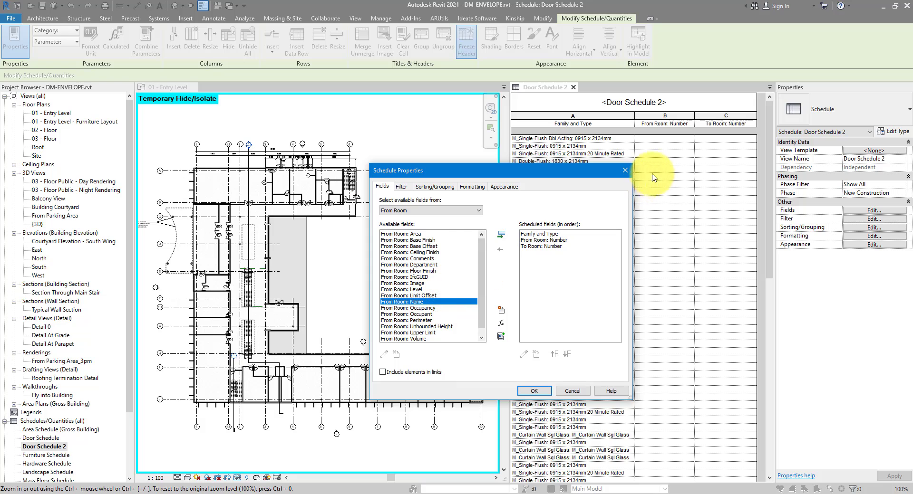
# Browse the To Room fields such as To Room: Name, then close without changes
pyautogui.click(442, 210)
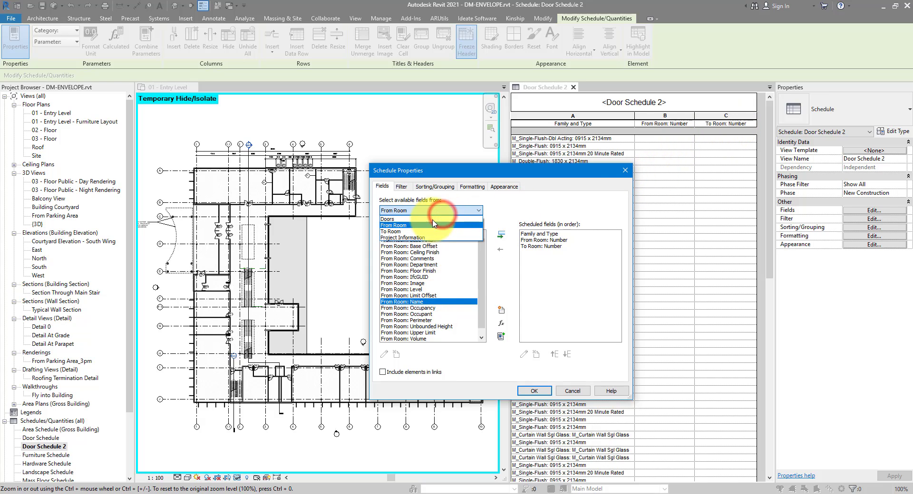
pyautogui.click(401, 232)
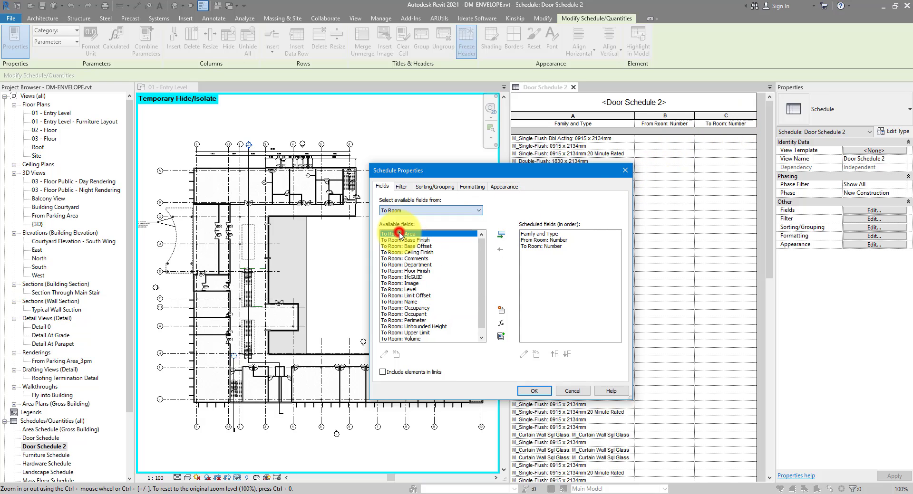
pyautogui.click(420, 302)
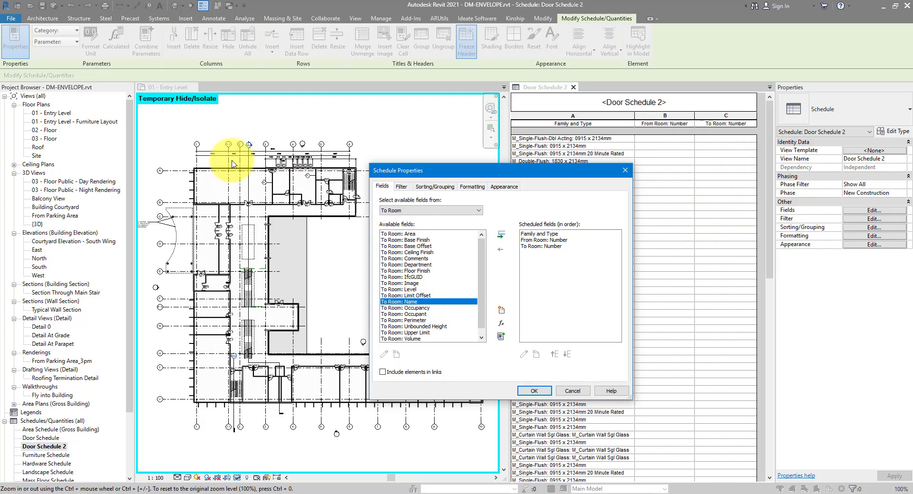
pyautogui.click(625, 170)
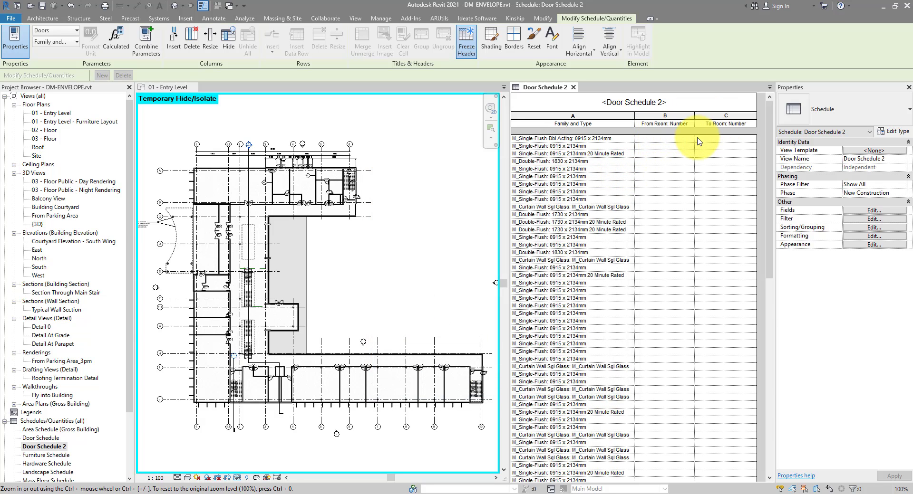
# Open the shared parameters editor and review its file path and existing groups
pyautogui.click(381, 18)
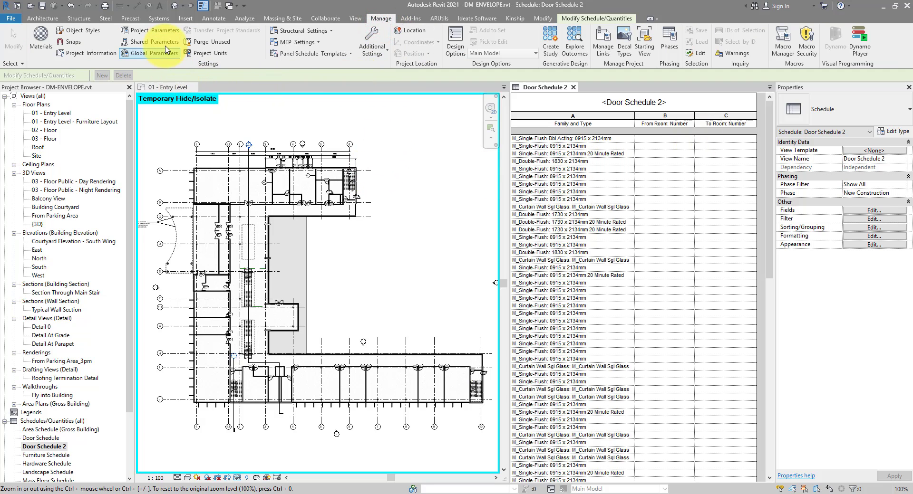
pyautogui.click(152, 41)
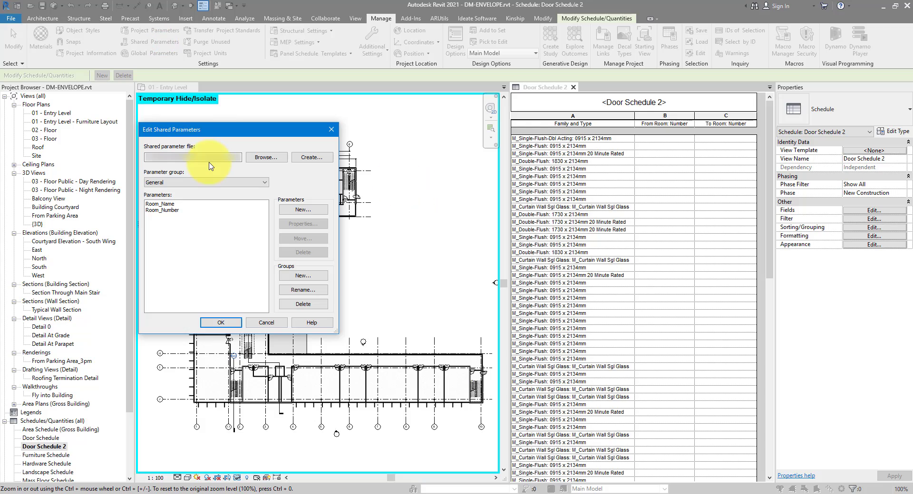
pyautogui.moveTo(214, 158); pyautogui.dragTo(256, 159)
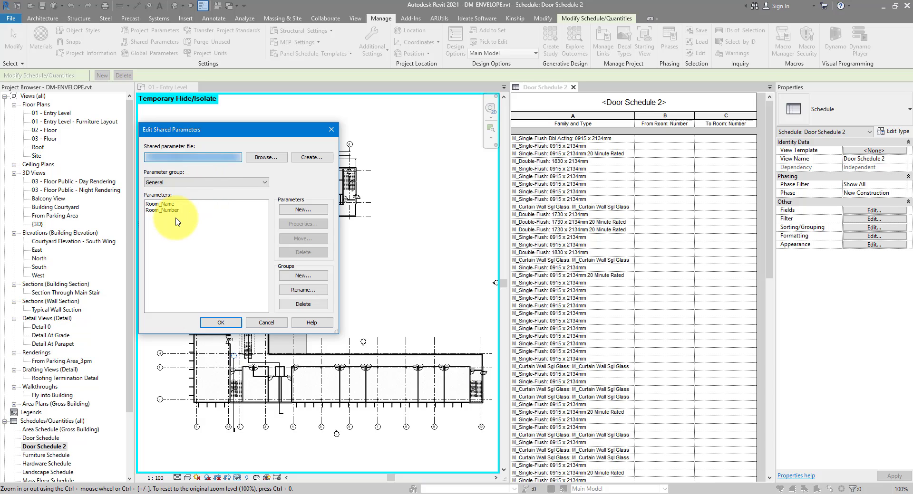
pyautogui.click(164, 182)
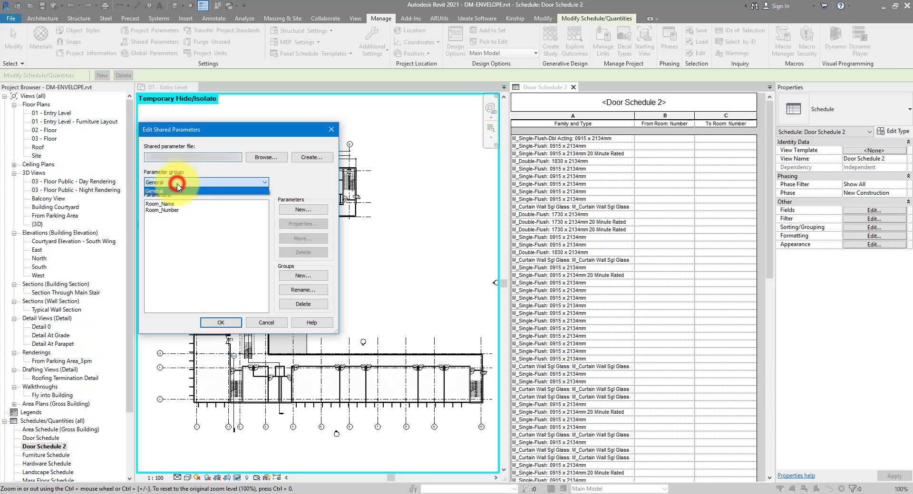
pyautogui.click(213, 203)
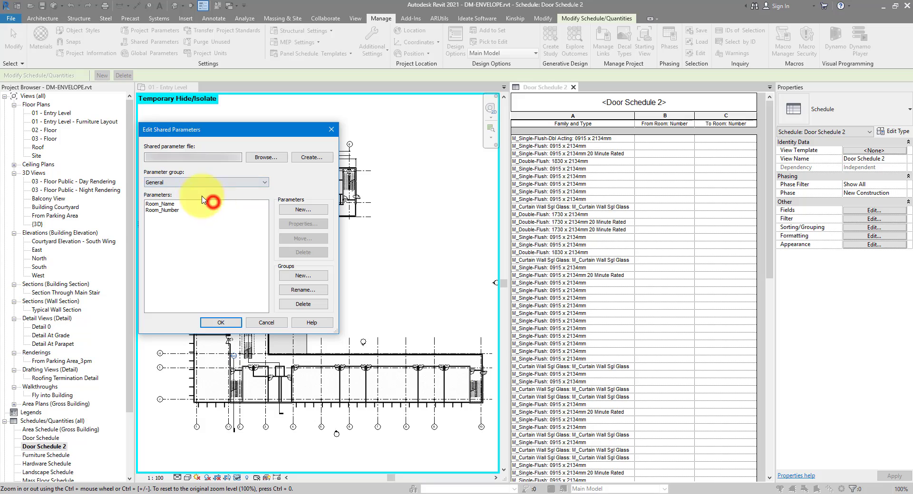
# Create a new parameter group named Doors and make it the current group
pyautogui.click(291, 279)
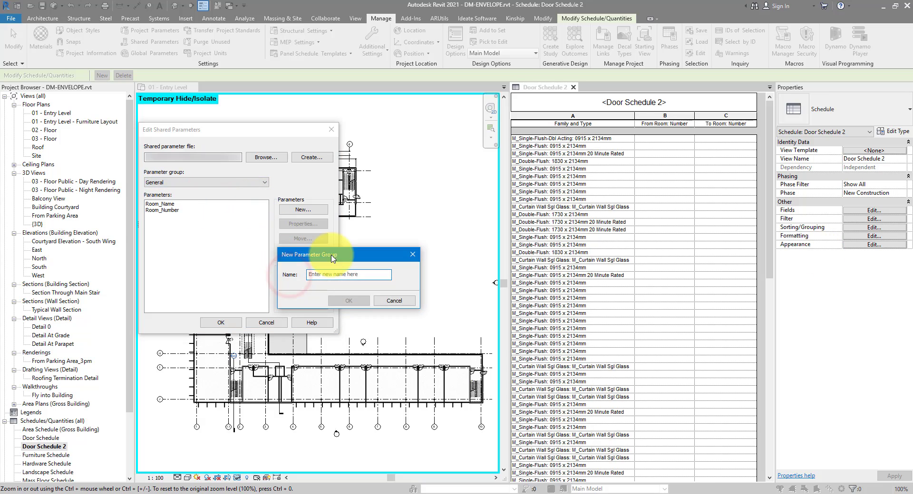
pyautogui.click(347, 274)
pyautogui.write('Door')
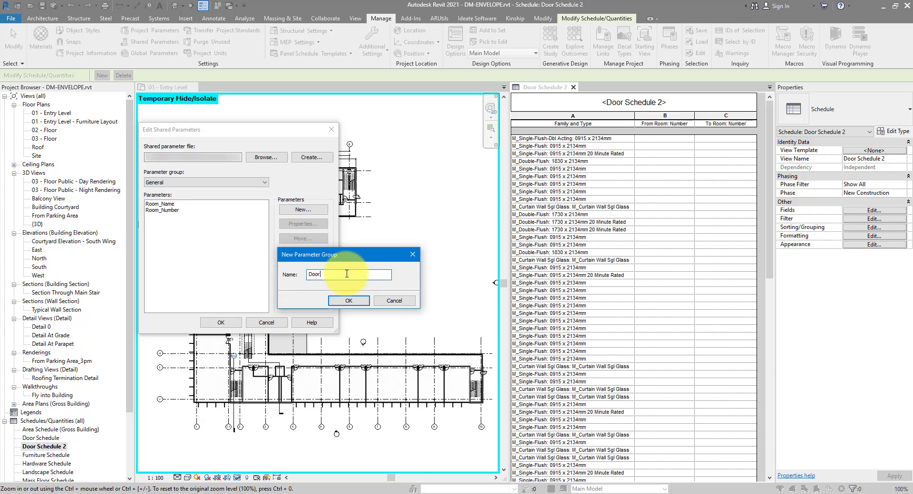
pyautogui.write('s')
pyautogui.click(345, 301)
pyautogui.click(233, 183)
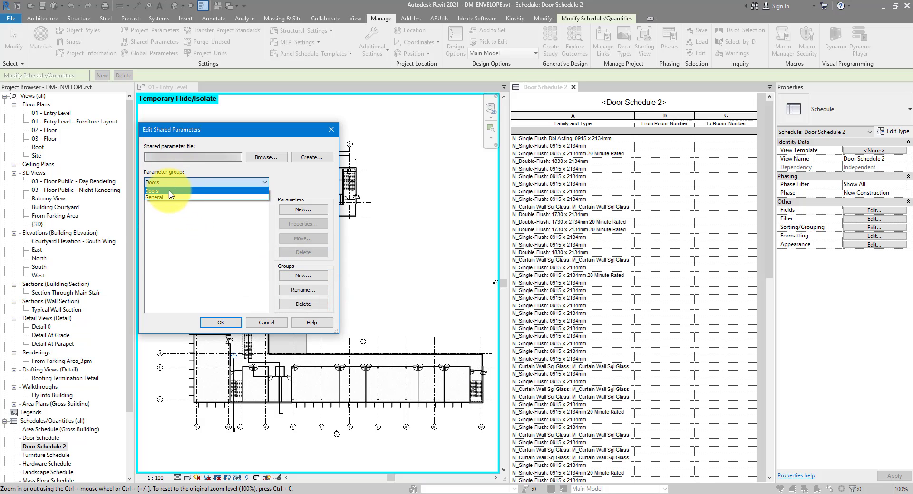
pyautogui.click(163, 191)
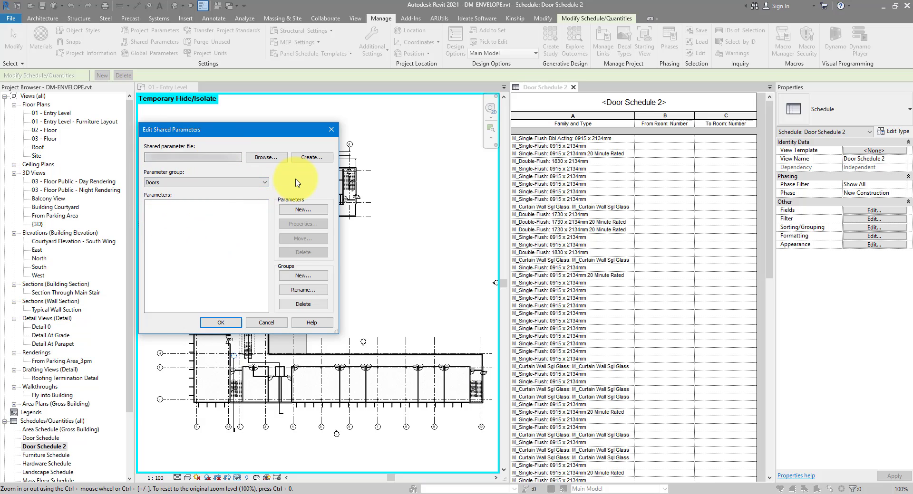
# Add a Text shared parameter named FromRoom to the Doors group
pyautogui.click(315, 211)
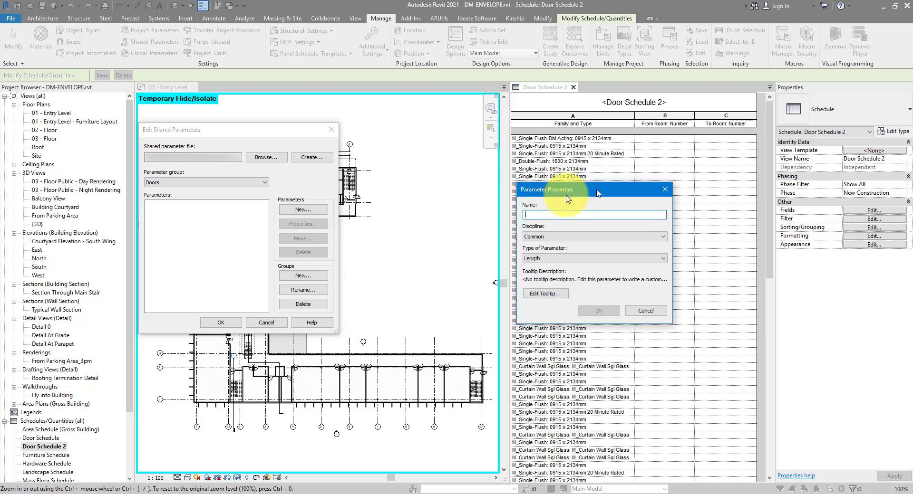
pyautogui.moveTo(566, 183); pyautogui.dragTo(432, 233)
pyautogui.click(413, 256)
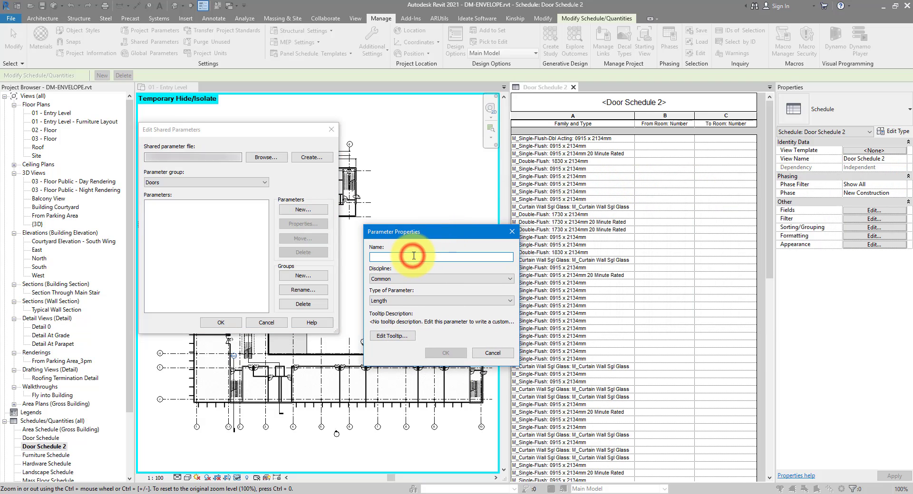
pyautogui.write('FromRoom')
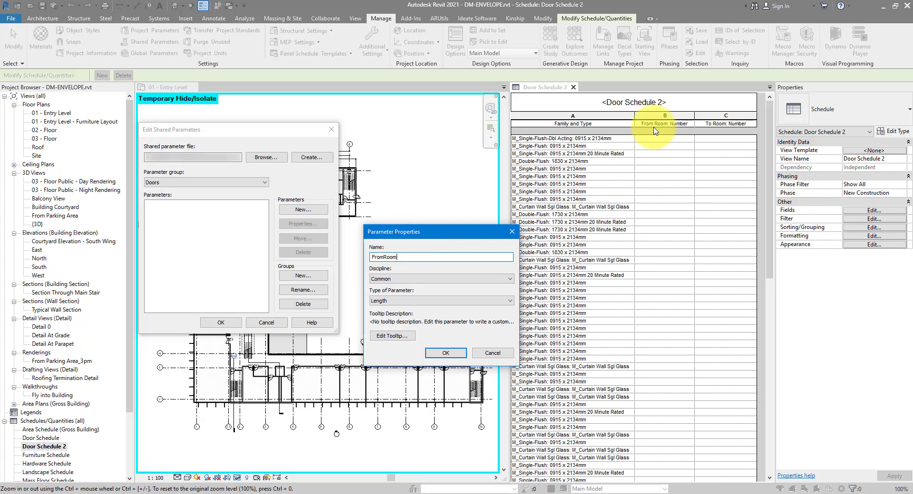
pyautogui.click(432, 303)
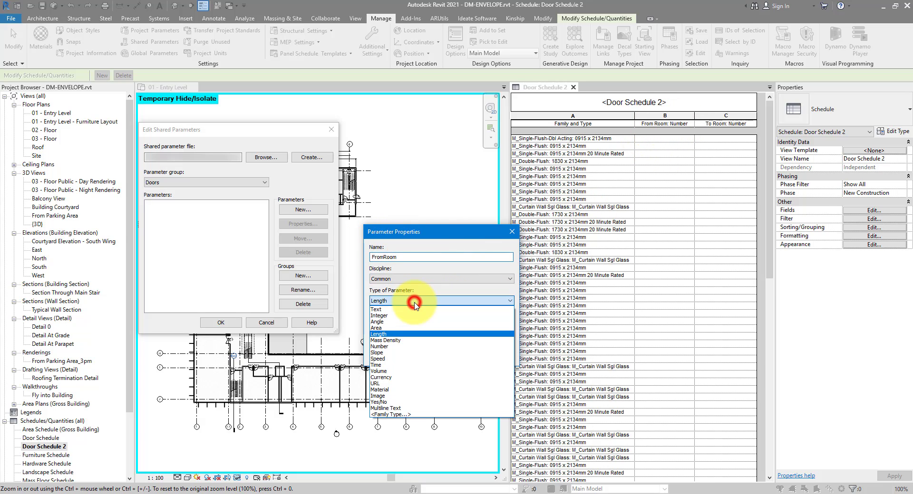
pyautogui.click(401, 309)
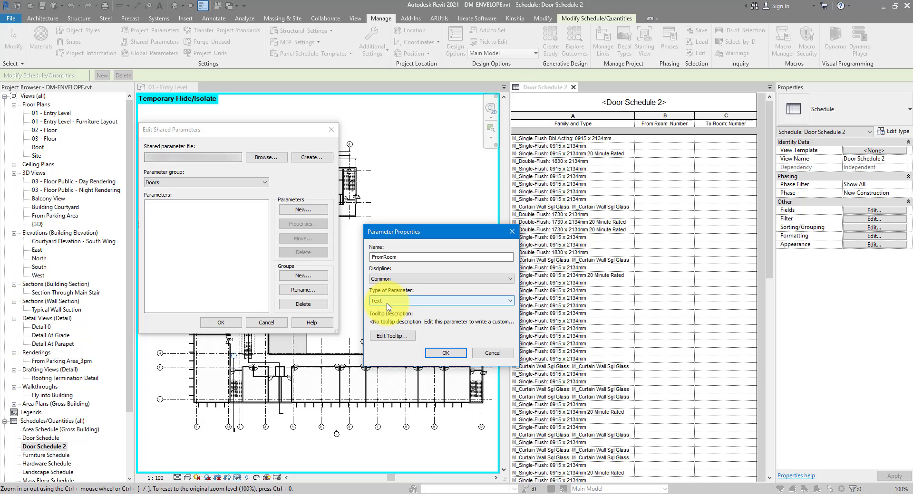
pyautogui.click(444, 353)
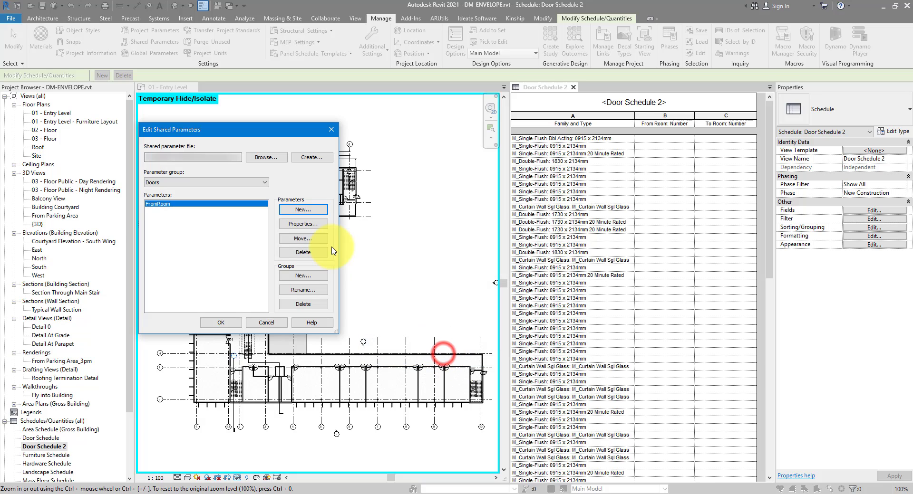
# Add a second Text shared parameter named ToRoom to the Doors group
pyautogui.click(309, 211)
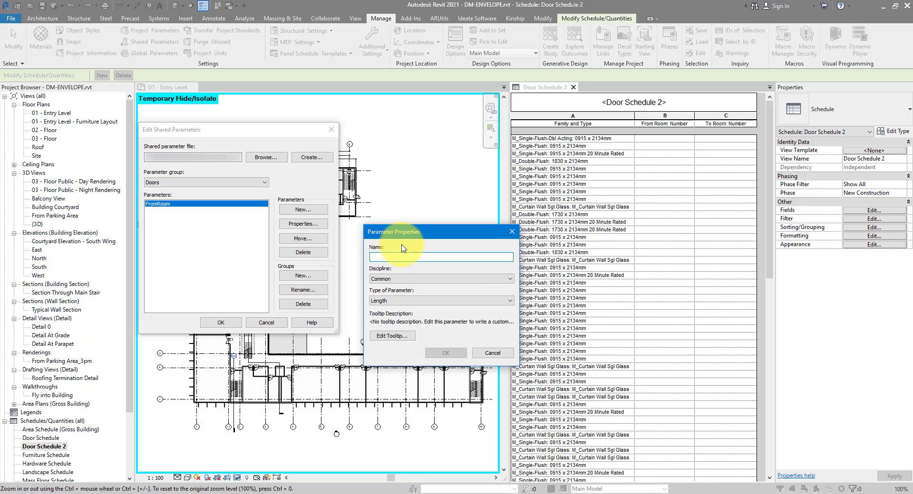
pyautogui.write('ToRoom')
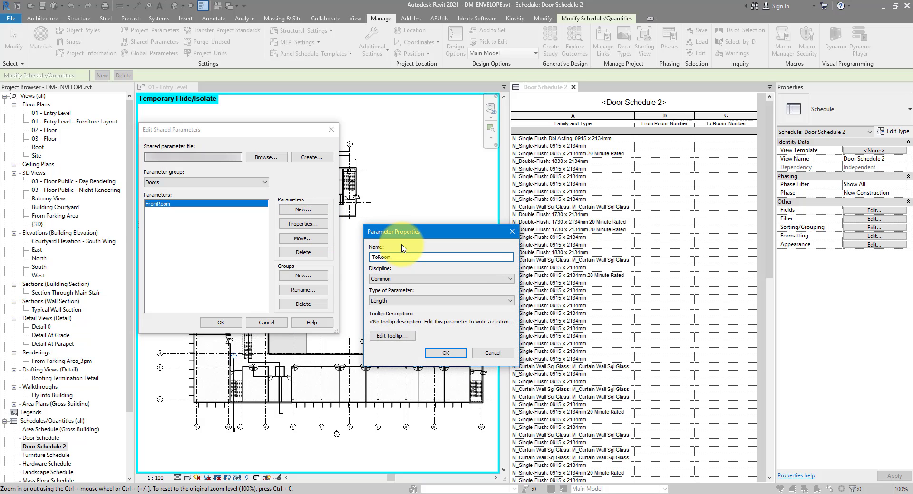
pyautogui.click(405, 301)
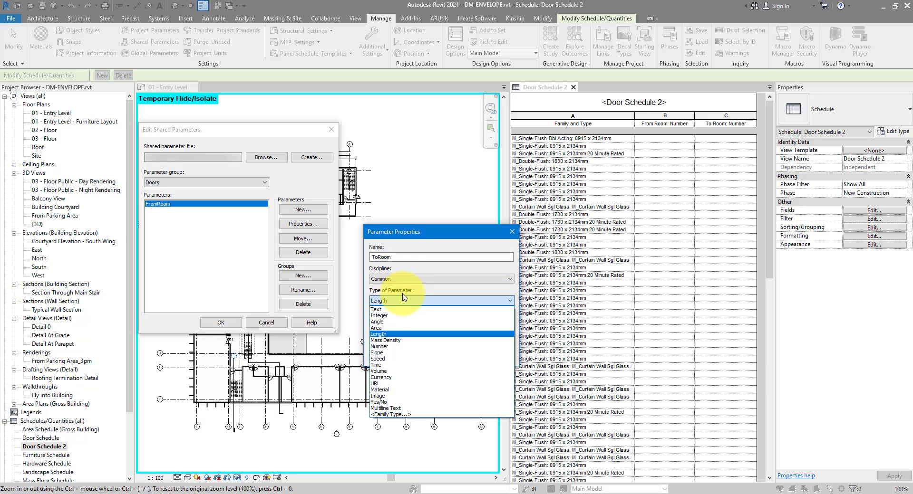
pyautogui.click(382, 310)
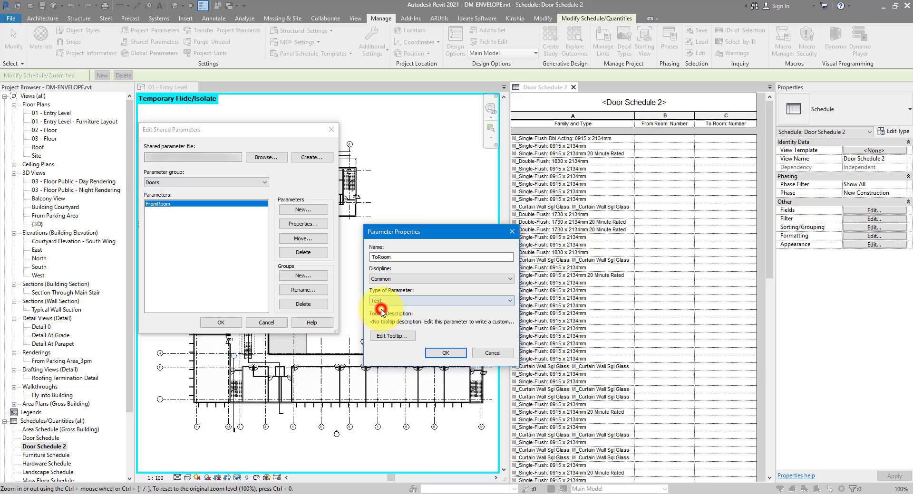
pyautogui.click(442, 352)
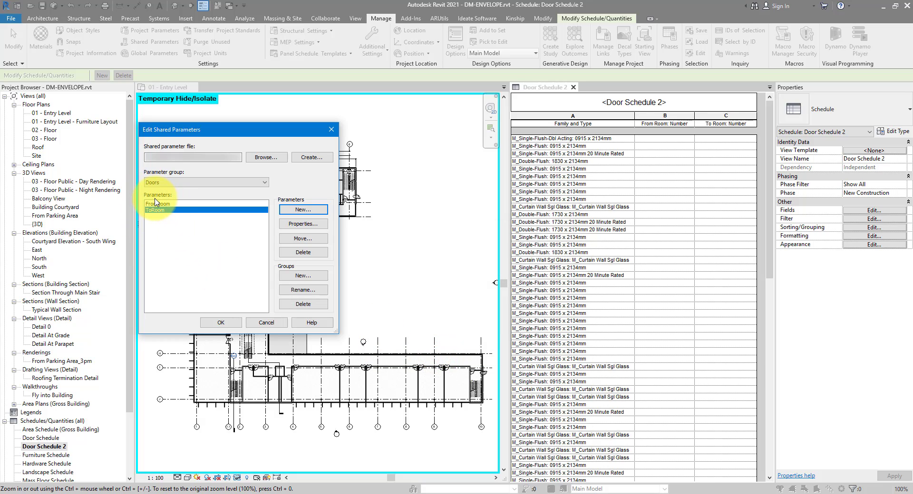
# Close the shared parameters editor and recheck Door Schedule 2's fields, leaving them unchanged
pyautogui.click(222, 322)
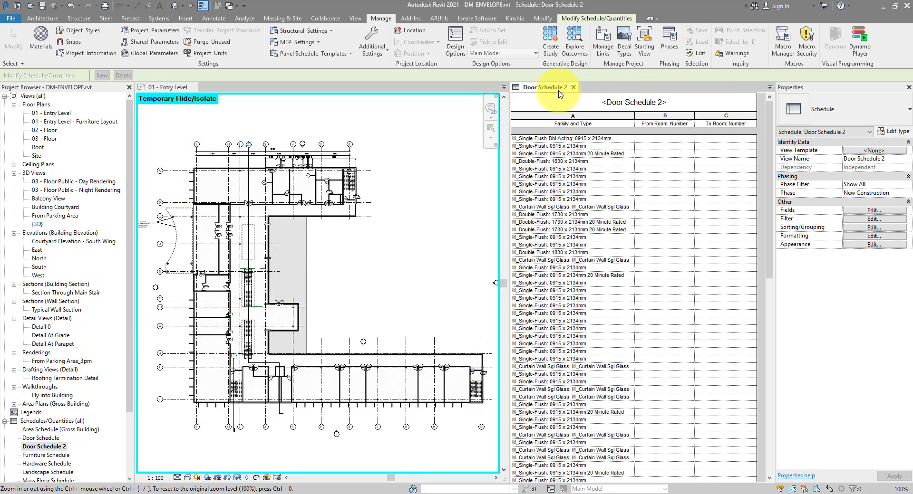
pyautogui.click(557, 90)
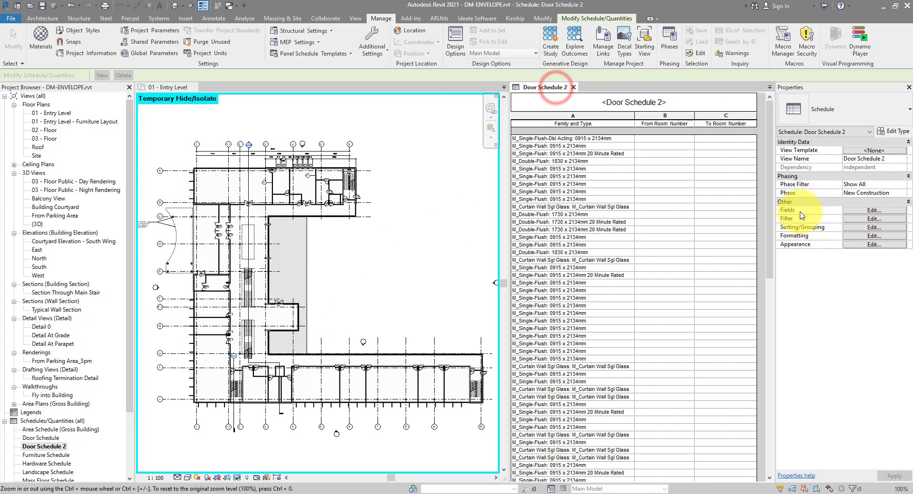
pyautogui.click(851, 212)
pyautogui.moveTo(482, 254)
pyautogui.mouseDown()
pyautogui.moveTo(480, 304)
pyautogui.moveTo(428, 328)
pyautogui.moveTo(432, 309)
pyautogui.moveTo(480, 301)
pyautogui.moveTo(479, 237)
pyautogui.mouseUp()
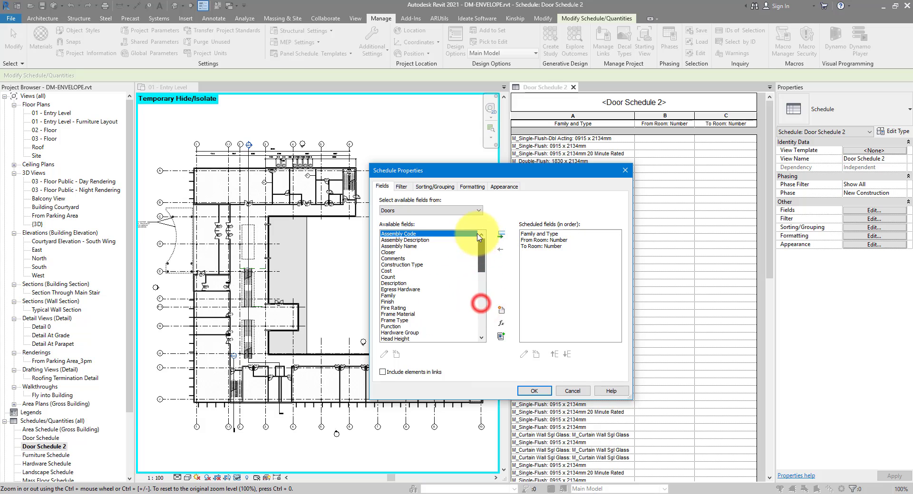
pyautogui.click(625, 170)
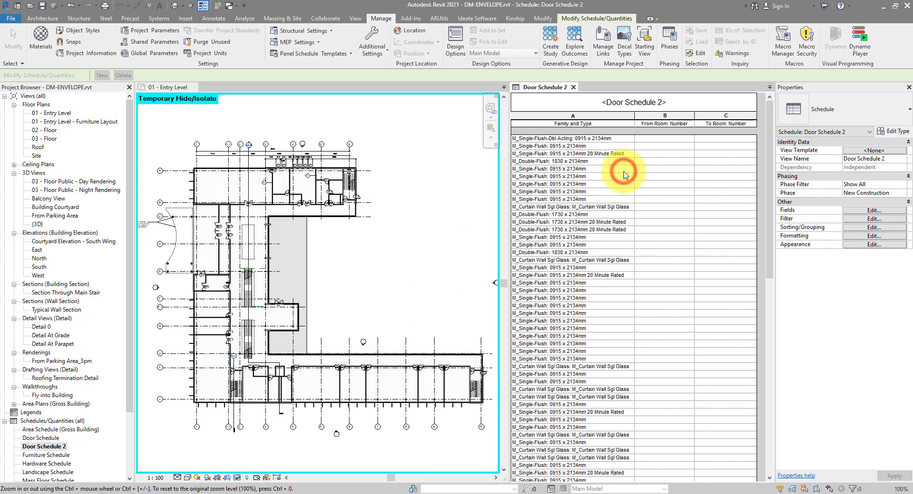
pyautogui.click(381, 18)
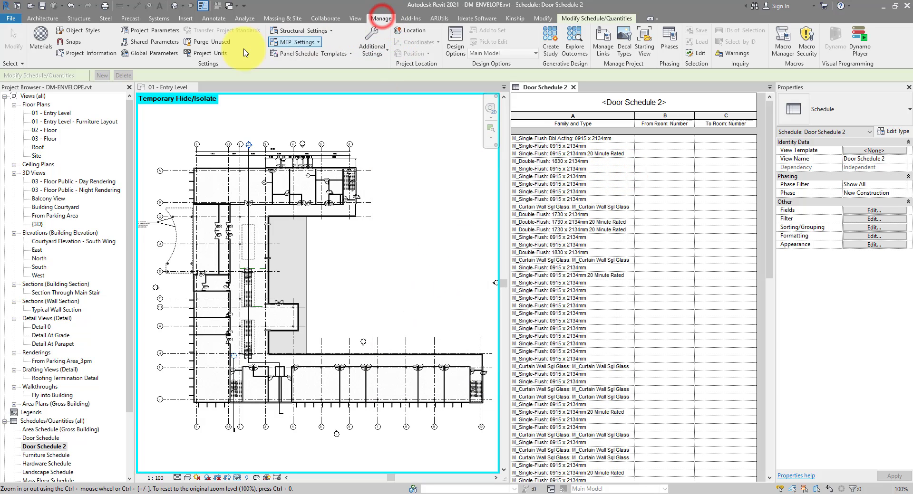
# Start a new shared project parameter using FromRoom from the Doors group
pyautogui.click(157, 31)
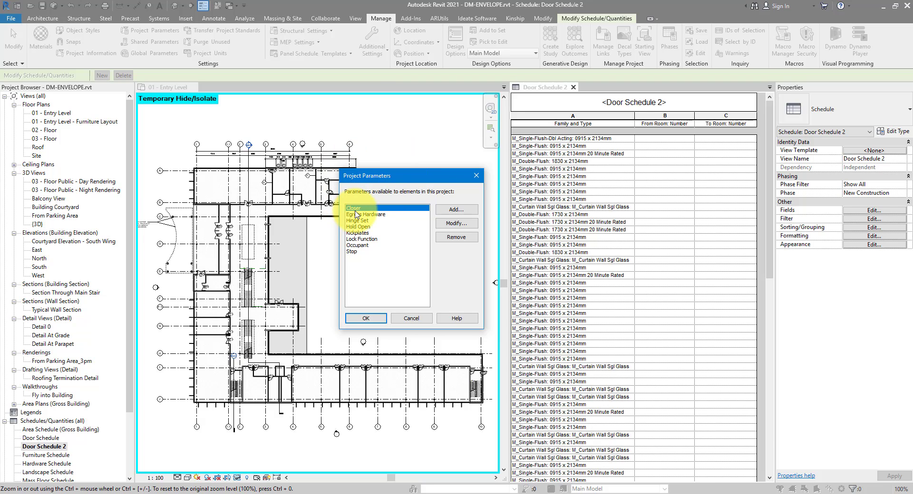
pyautogui.click(454, 211)
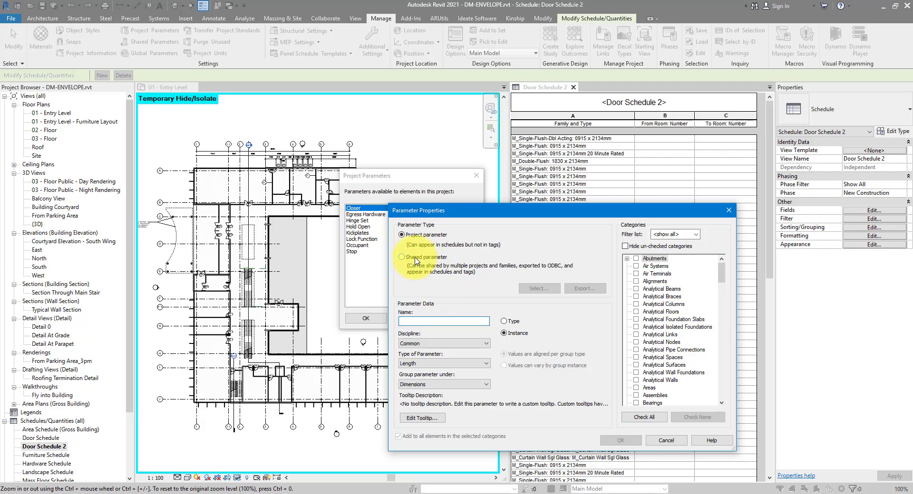
pyautogui.click(413, 260)
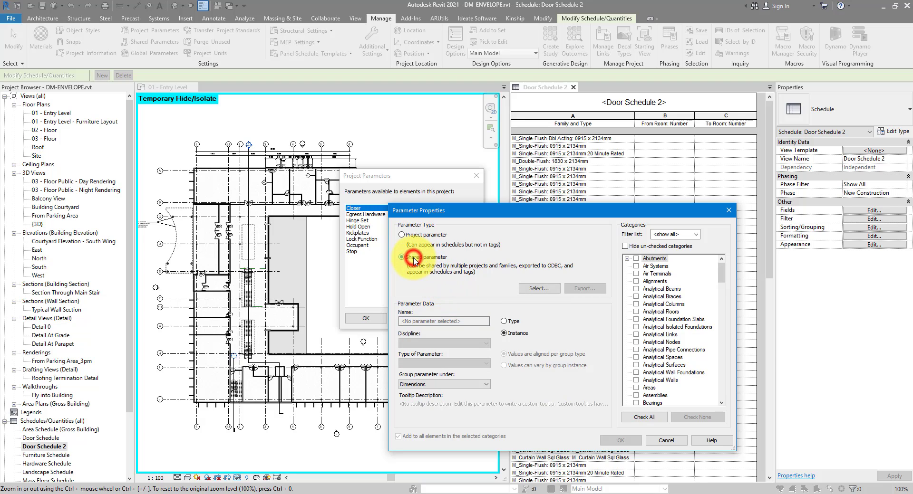
pyautogui.click(541, 290)
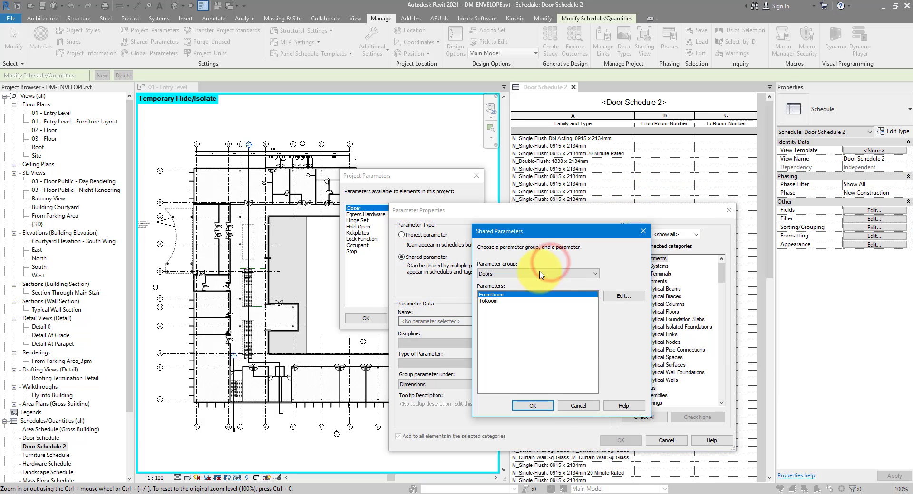
pyautogui.click(538, 273)
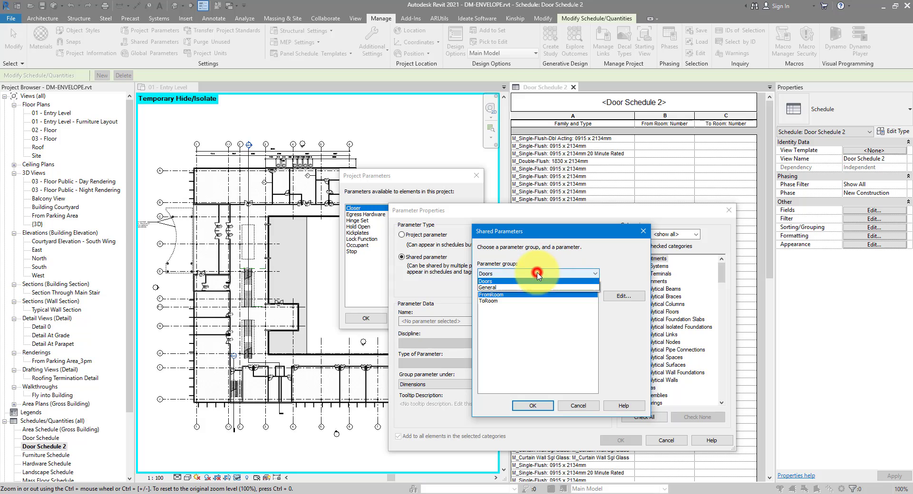
pyautogui.click(495, 284)
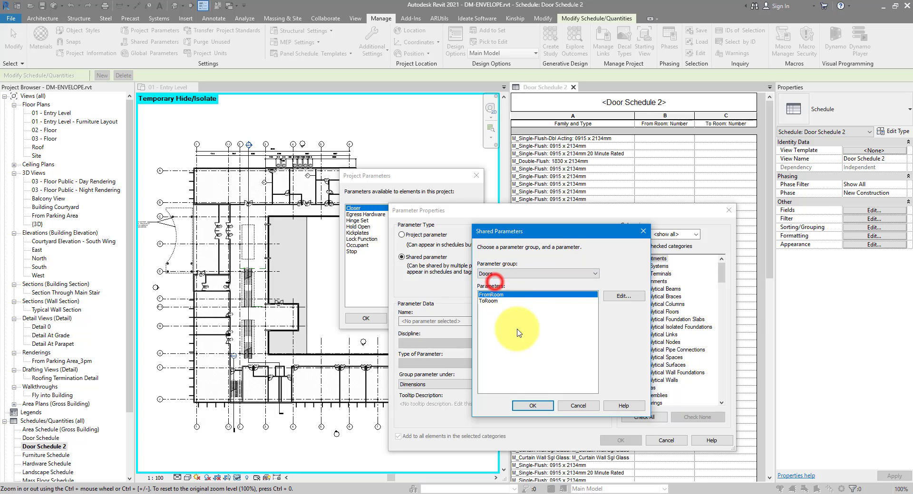
pyautogui.click(494, 301)
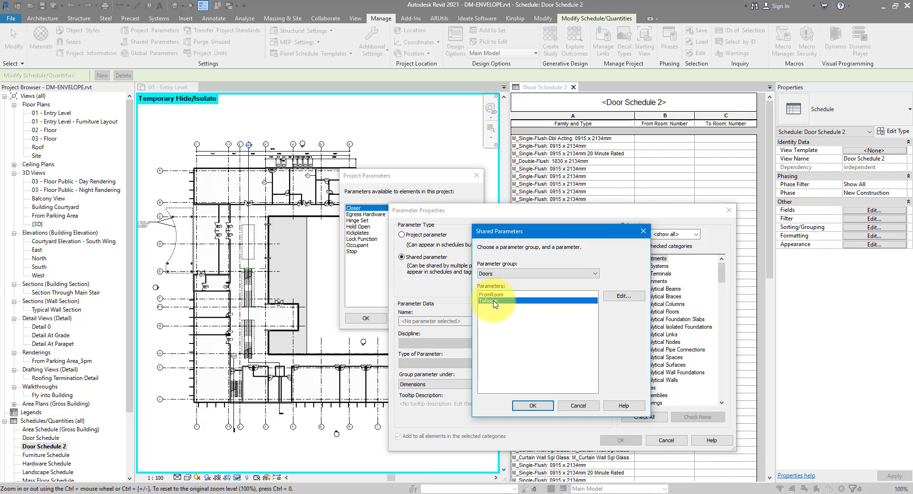
pyautogui.click(492, 294)
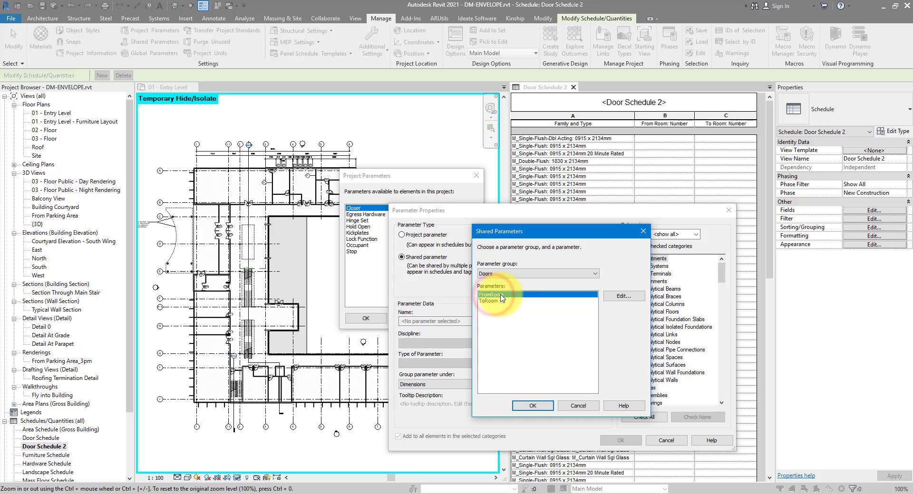
pyautogui.click(527, 405)
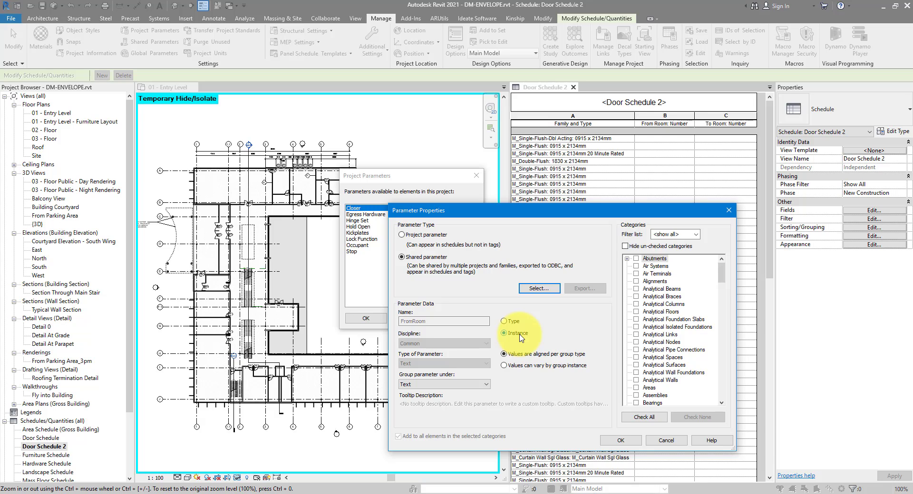
# Make FromRoom an instance parameter for the Doors and Windows categories and confirm it
pyautogui.click(517, 334)
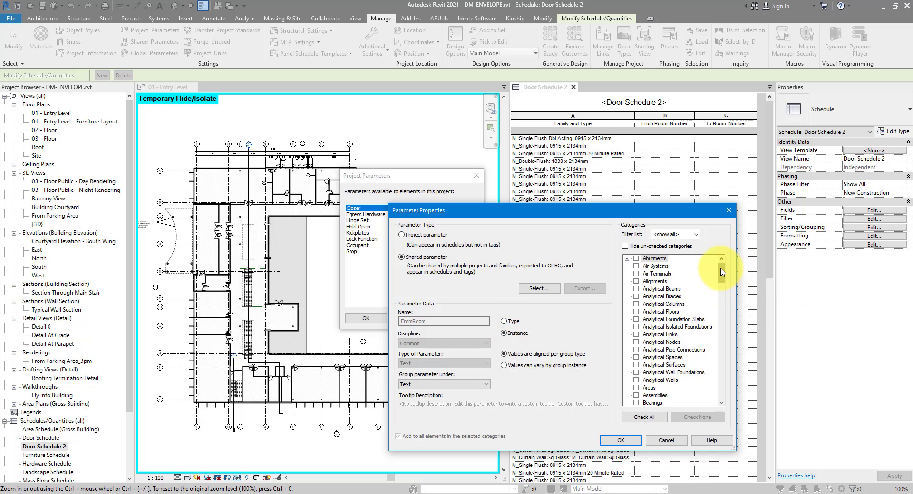
pyautogui.moveTo(722, 272); pyautogui.dragTo(713, 312)
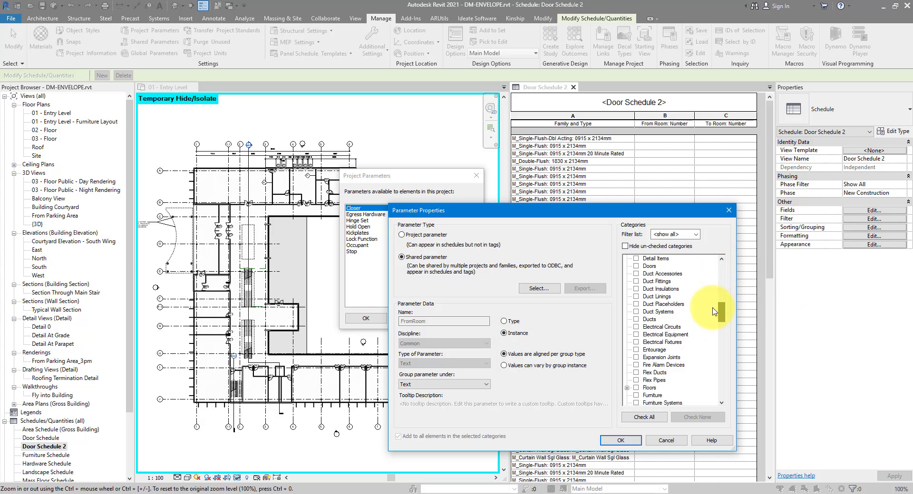
pyautogui.click(648, 266)
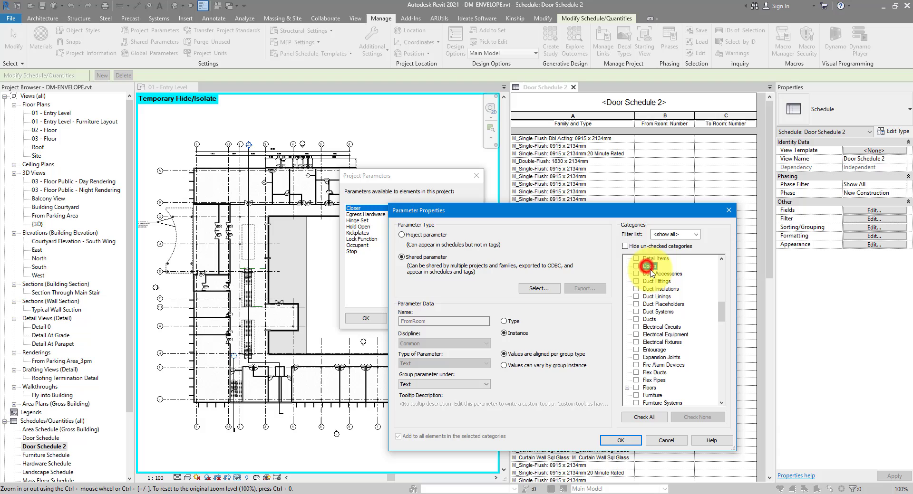
pyautogui.click(635, 266)
pyautogui.moveTo(722, 307); pyautogui.dragTo(719, 395)
pyautogui.click(650, 385)
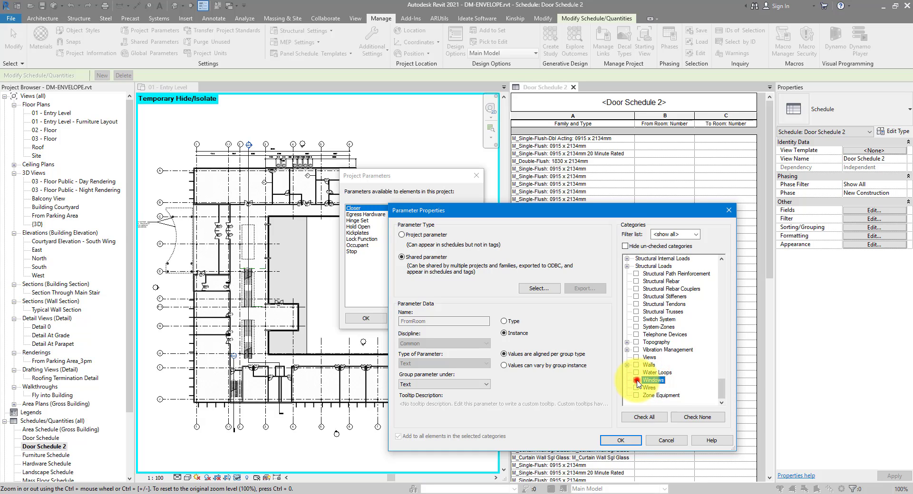
pyautogui.click(636, 380)
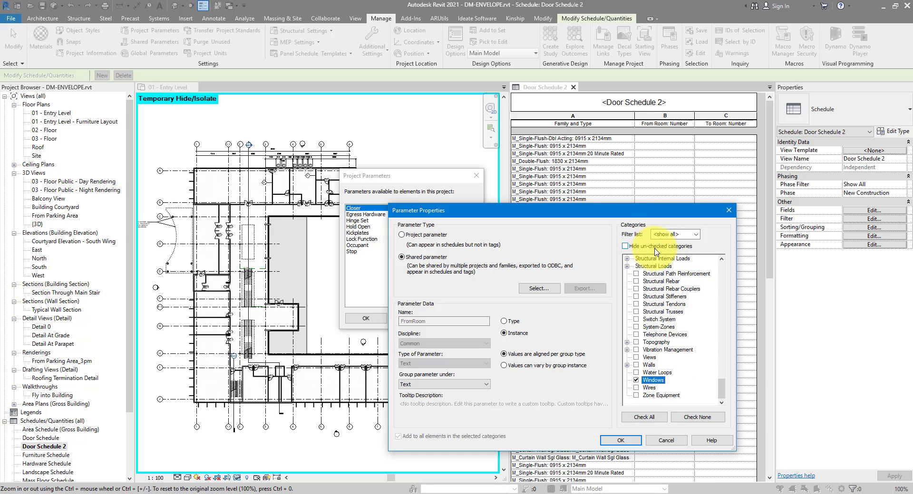
pyautogui.click(659, 247)
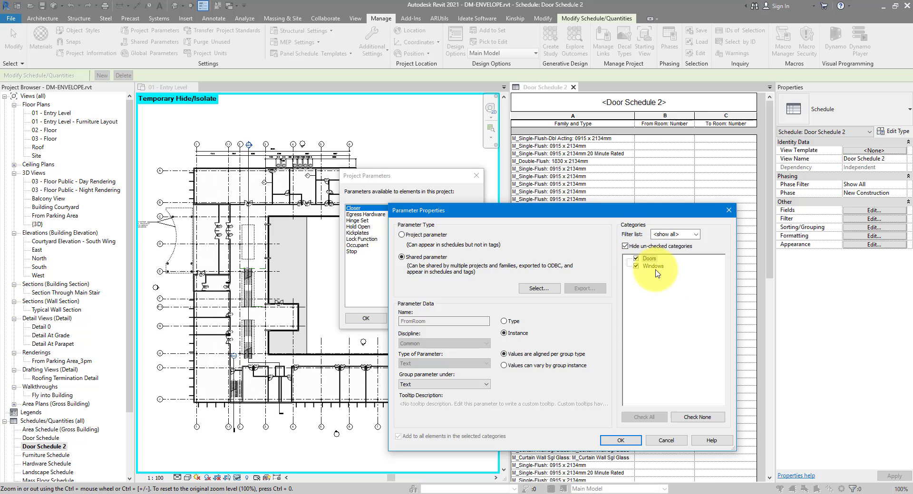
pyautogui.click(621, 441)
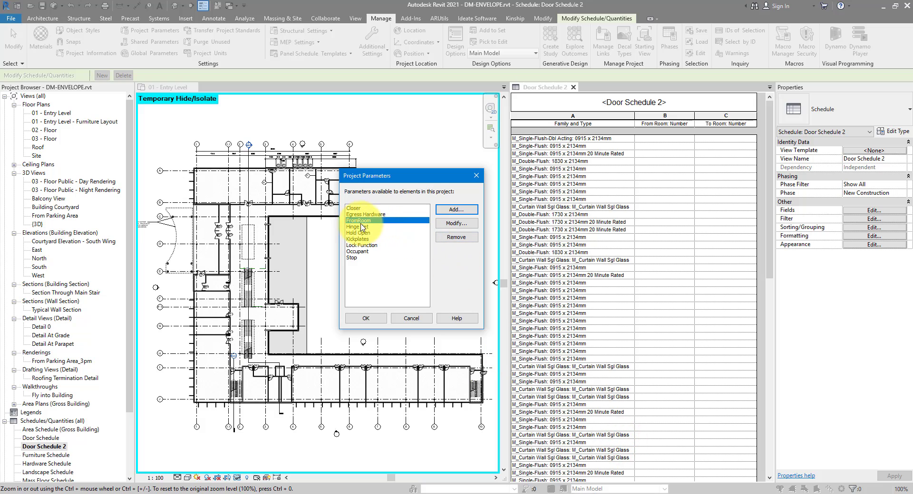
# Start another shared project parameter using ToRoom from the Doors group
pyautogui.click(467, 214)
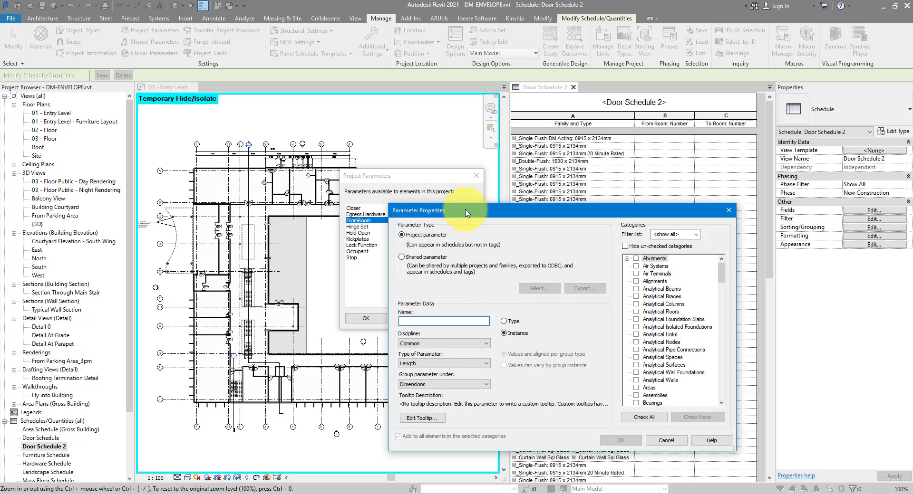
pyautogui.click(402, 257)
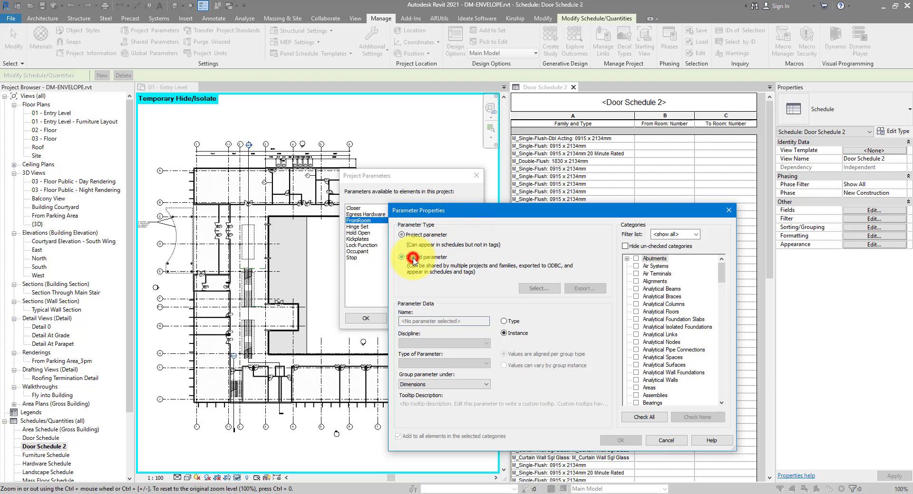
pyautogui.click(535, 290)
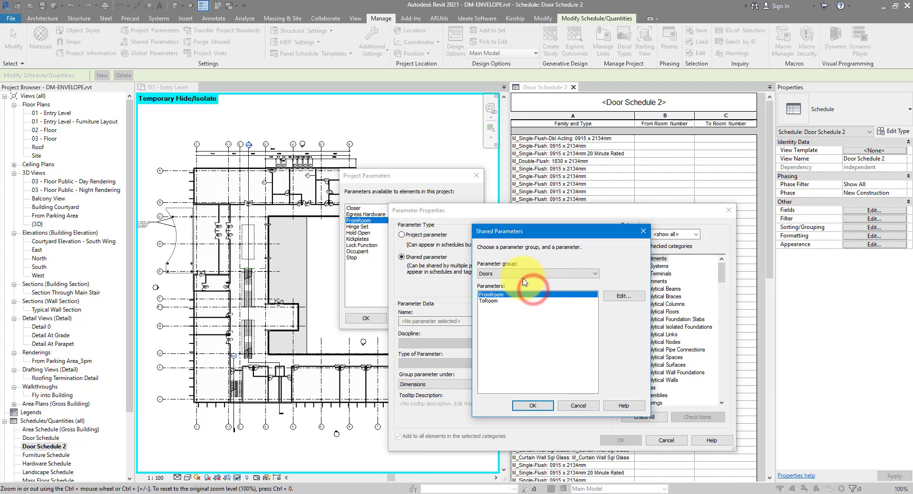
pyautogui.click(488, 302)
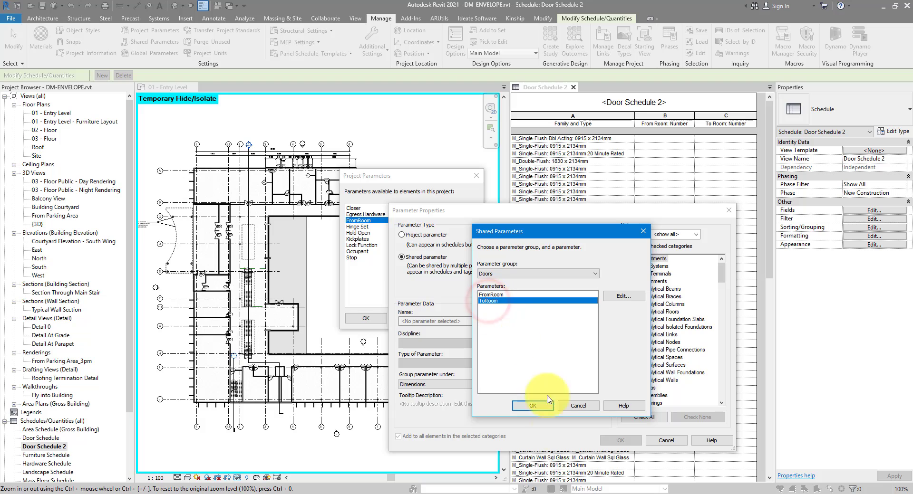
pyautogui.click(531, 406)
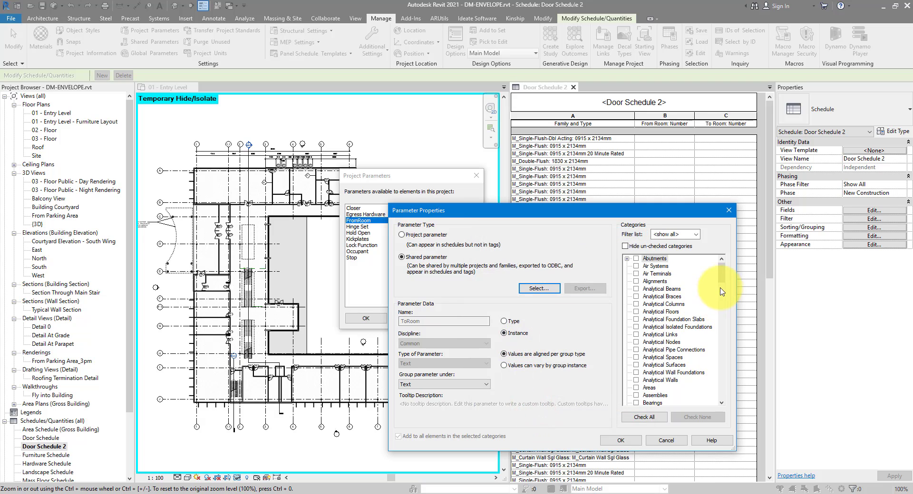
# Apply ToRoom to the Doors and Windows categories and confirm it in the parameters list
pyautogui.moveTo(720, 270); pyautogui.dragTo(722, 394)
pyautogui.click(635, 334)
pyautogui.click(636, 380)
pyautogui.click(625, 246)
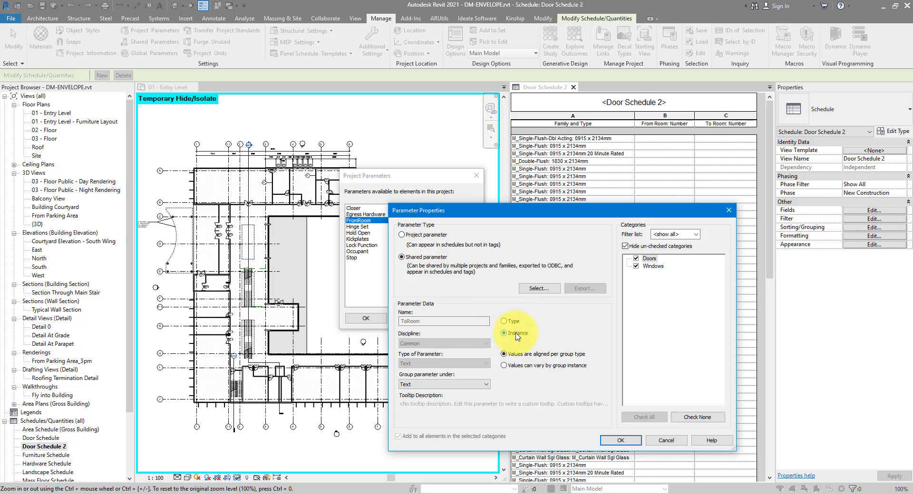
pyautogui.click(620, 441)
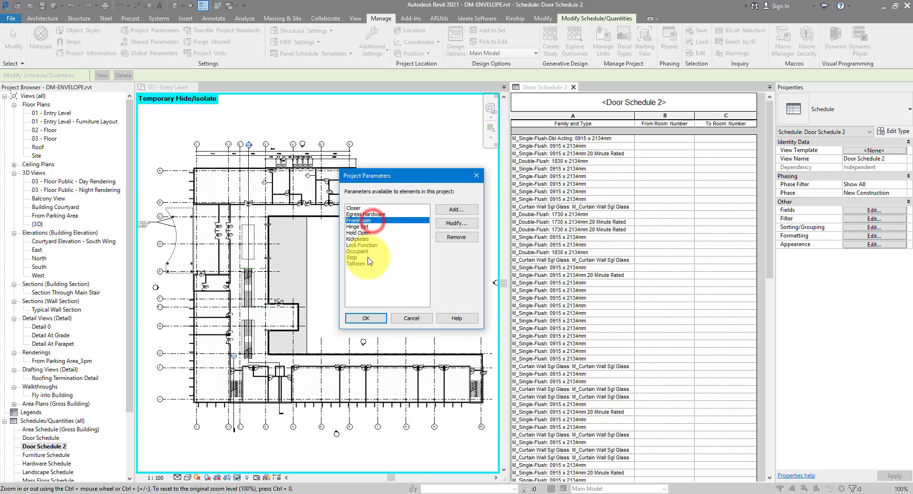
pyautogui.click(359, 265)
# Add the FromRoom and ToRoom fields to Door Schedule 2
pyautogui.click(364, 317)
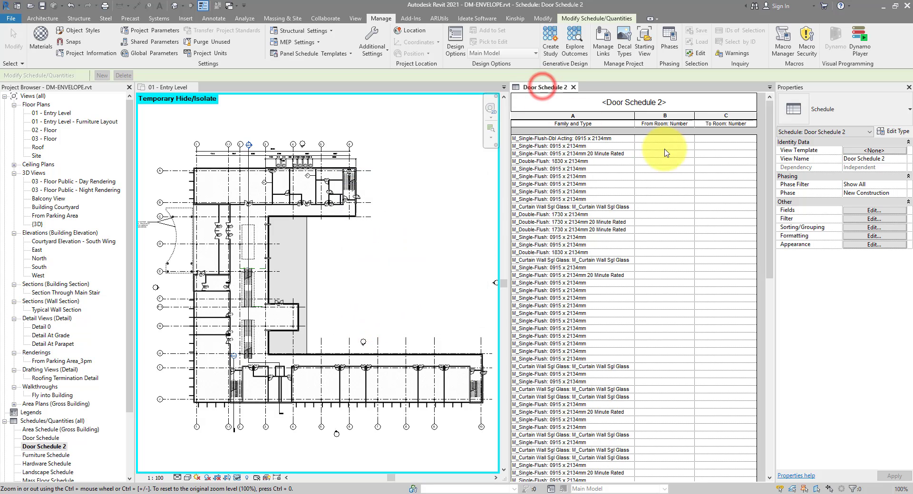
pyautogui.click(857, 212)
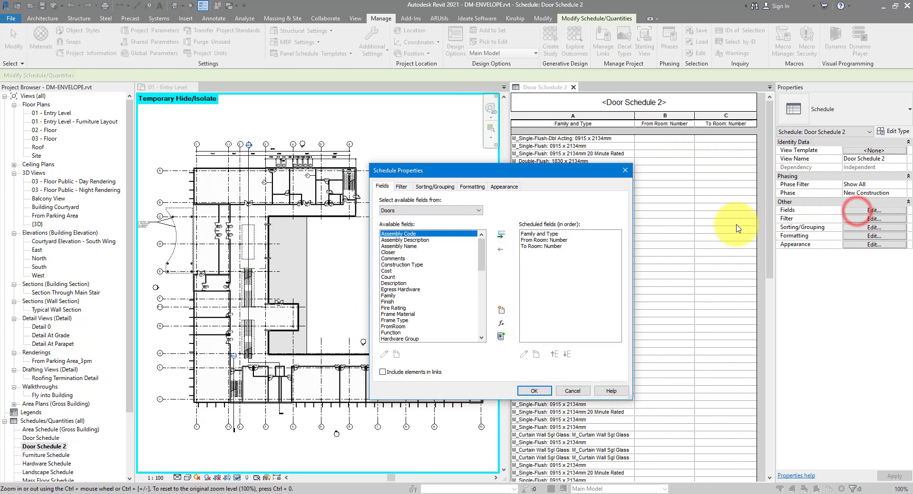
pyautogui.click(401, 327)
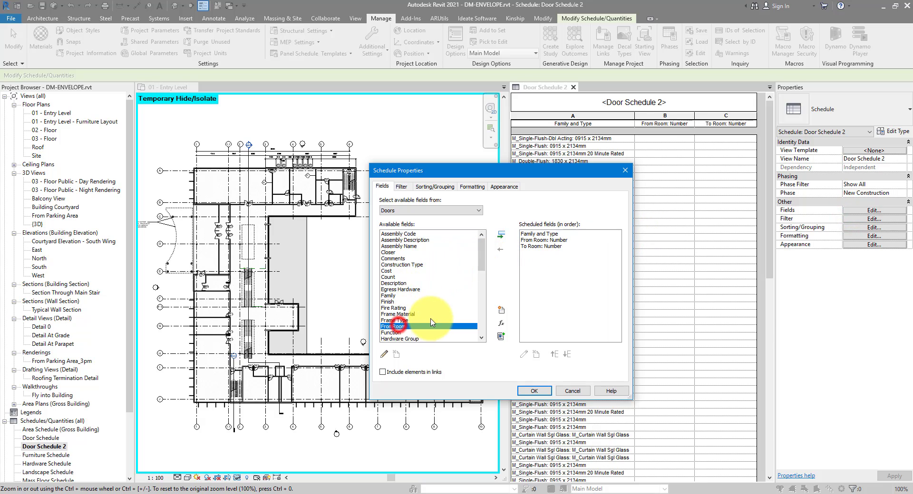
pyautogui.scroll(-3, 400, 328)
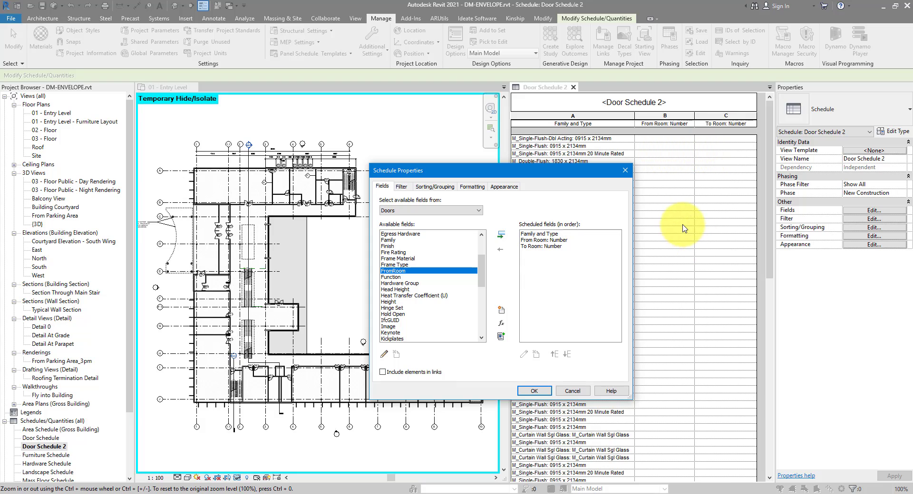
pyautogui.click(502, 235)
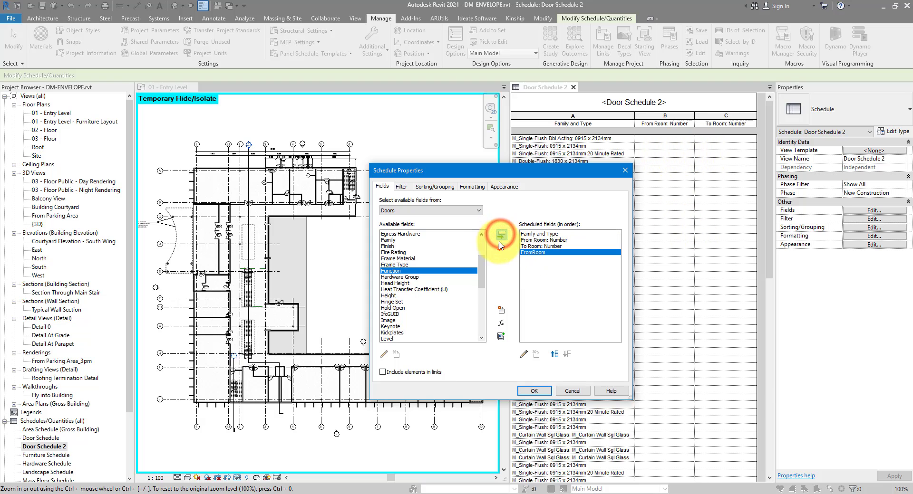
pyautogui.click(481, 298)
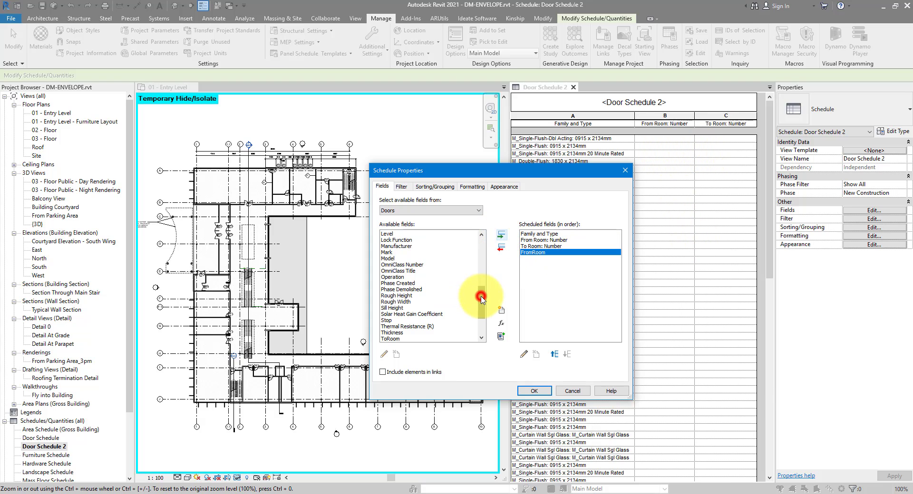
pyautogui.click(391, 338)
pyautogui.click(501, 235)
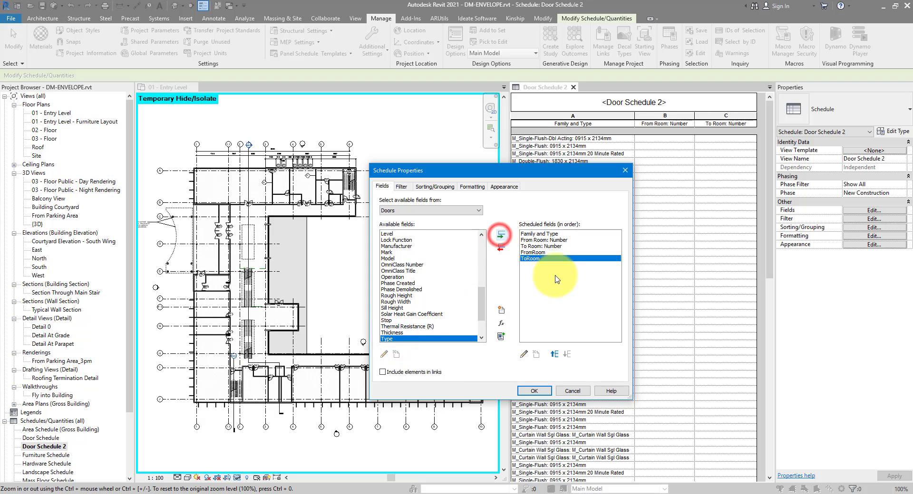
# Remove the From Room: Number and To Room: Number fields and apply the changes
pyautogui.click(552, 253)
pyautogui.keyDown('shift'); pyautogui.click(552, 259); pyautogui.keyUp('shift')
pyautogui.click(560, 240)
pyautogui.keyDown('shift'); pyautogui.click(561, 246); pyautogui.keyUp('shift')
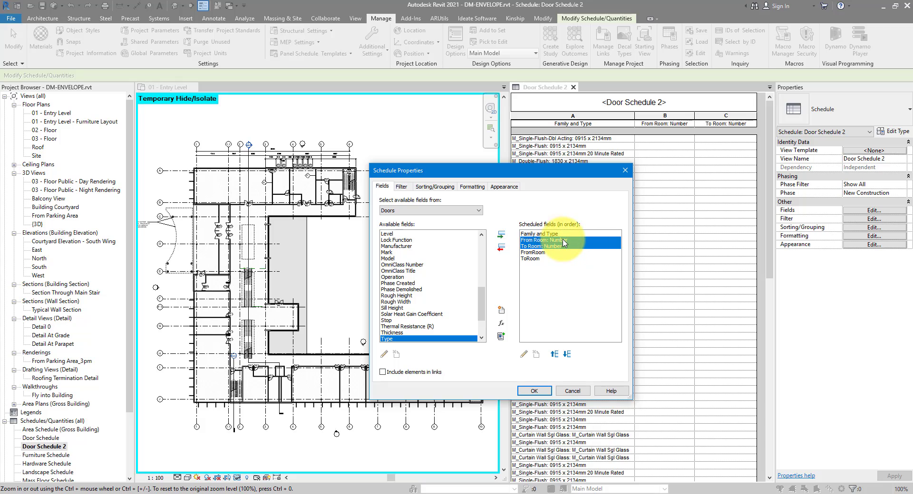
pyautogui.click(502, 251)
pyautogui.click(533, 391)
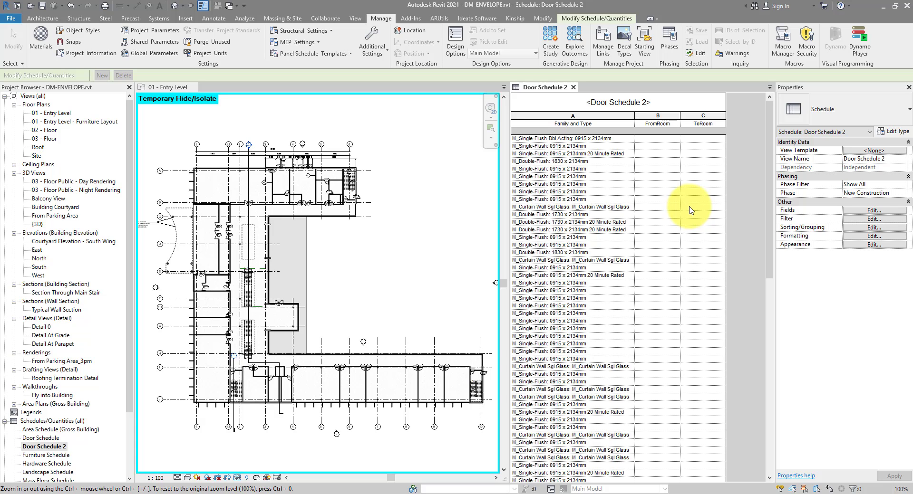
# Launch RV RoomLink from the Add-Ins tab and move its window to the right
pyautogui.click(412, 18)
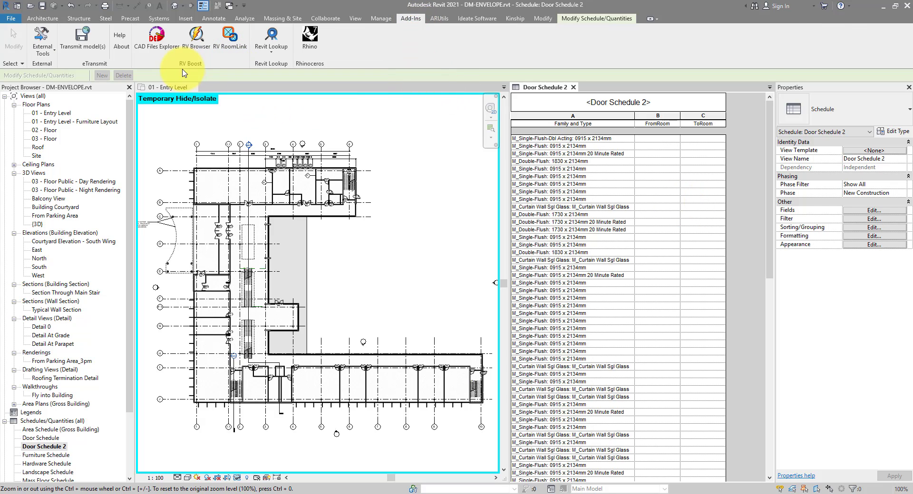
pyautogui.click(229, 39)
pyautogui.moveTo(383, 105); pyautogui.dragTo(476, 116)
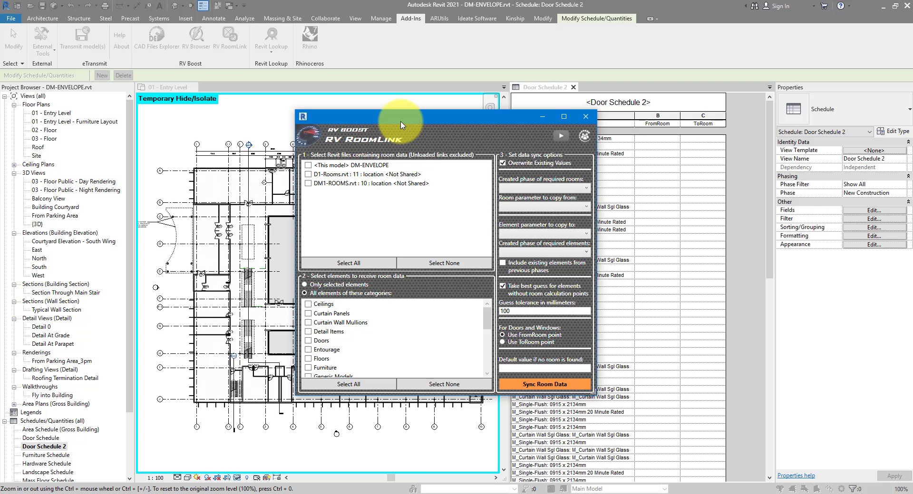
# Close RoomLink, switch to the 01 - Entry Level plan, expand Revit Links, and relaunch RV RoomLink
pyautogui.click(585, 119)
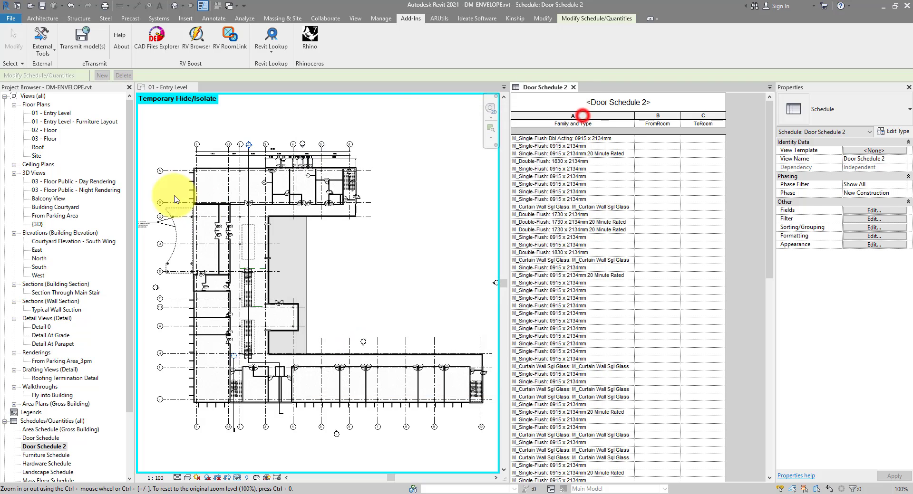
pyautogui.moveTo(126, 174); pyautogui.dragTo(128, 274)
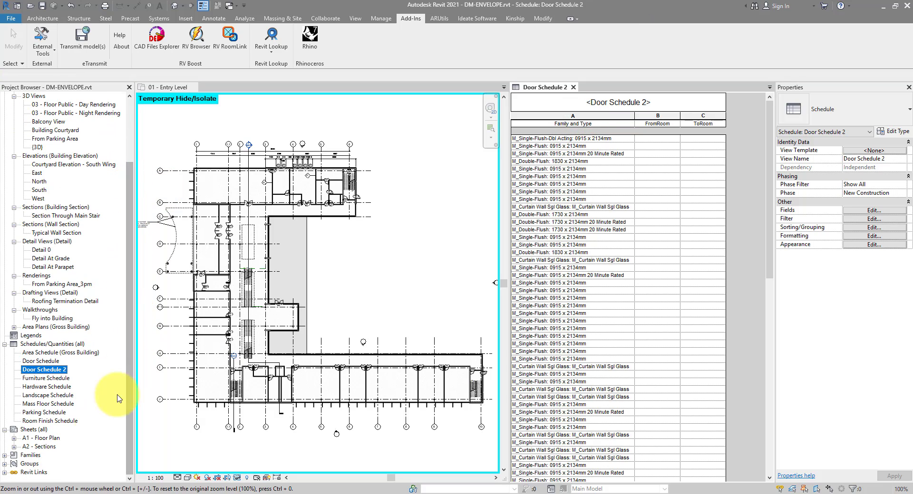
pyautogui.hotkey('ctrl', 'Tab')
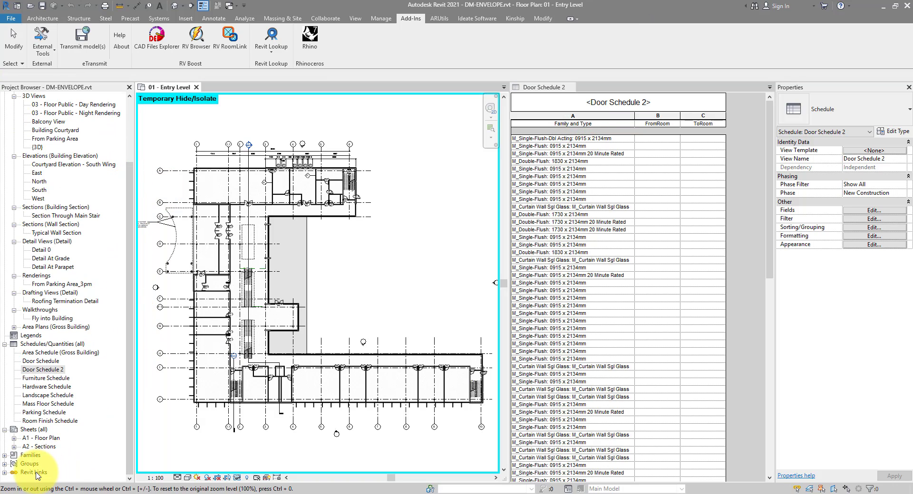
pyautogui.click(52, 473)
pyautogui.click(4, 473)
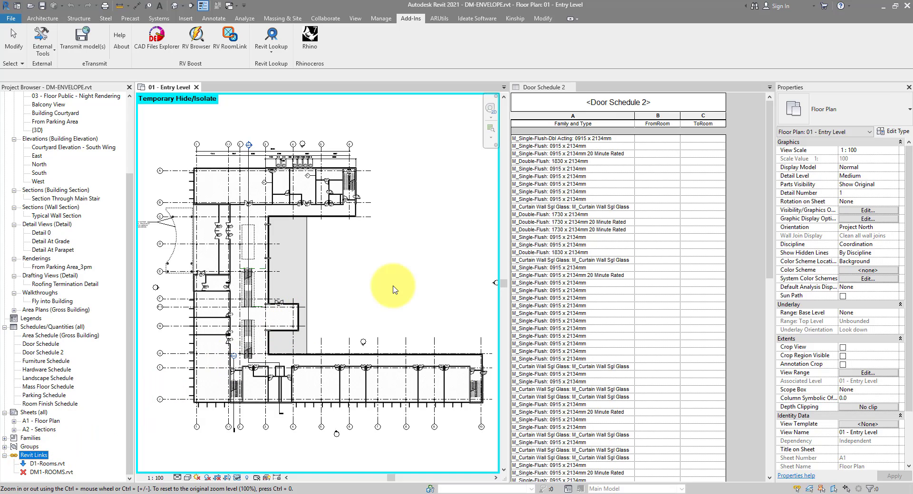
pyautogui.click(229, 39)
pyautogui.moveTo(357, 83); pyautogui.dragTo(318, 155)
# Switch RoomLink's room data source from DM-ENVELOPE to the linked D1-Rooms.rvt only
pyautogui.click(242, 199)
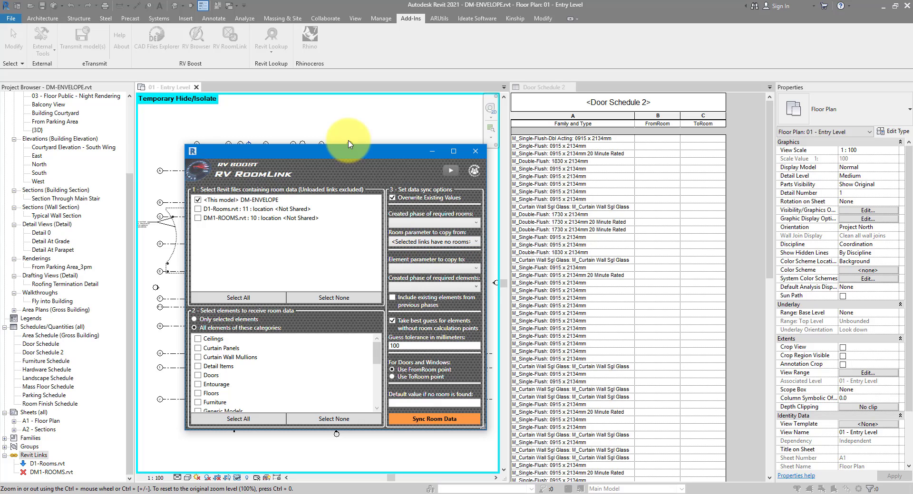
pyautogui.click(198, 200)
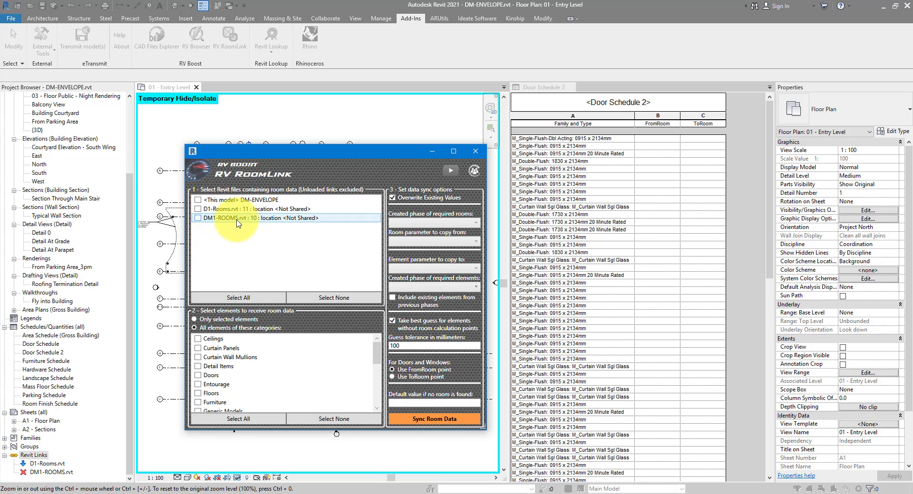
pyautogui.click(198, 209)
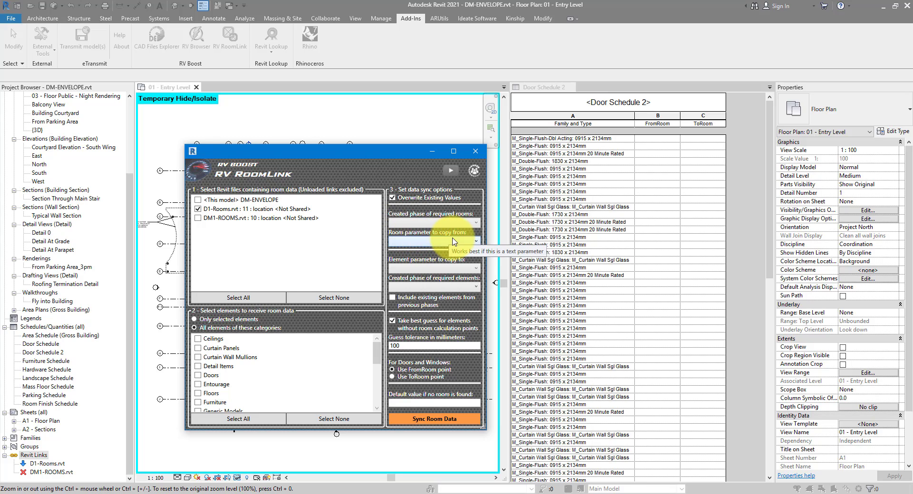
# Choose Number from the room parameter list as the value RV RoomLink copies
pyautogui.click(471, 241)
pyautogui.moveTo(478, 265)
pyautogui.mouseDown()
pyautogui.moveTo(478, 297)
pyautogui.moveTo(479, 270)
pyautogui.mouseUp()
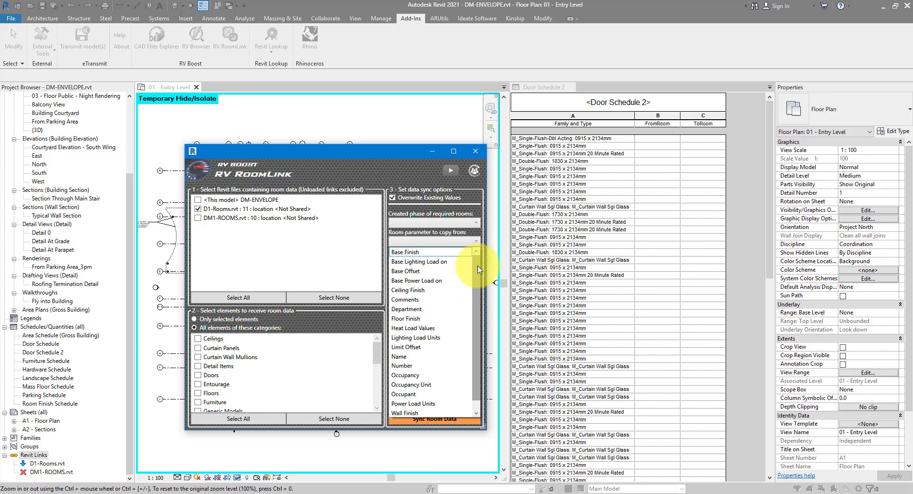
pyautogui.moveTo(479, 270); pyautogui.dragTo(478, 312)
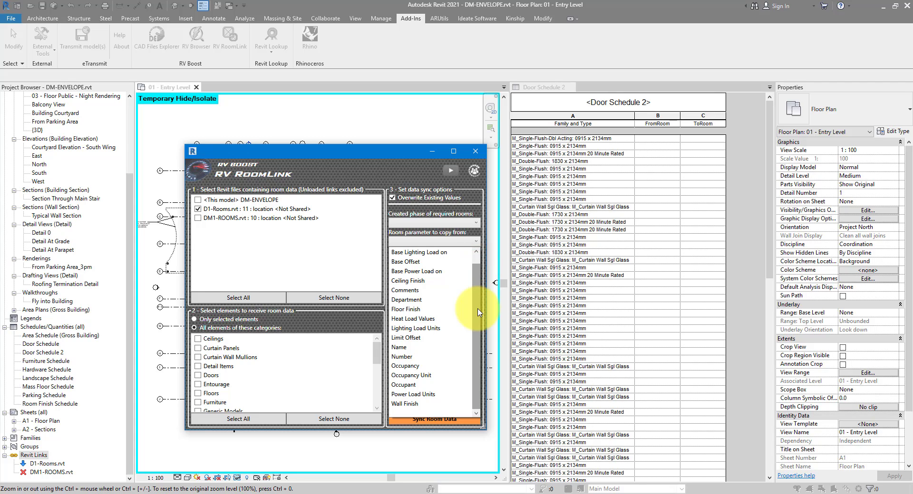
pyautogui.click(408, 280)
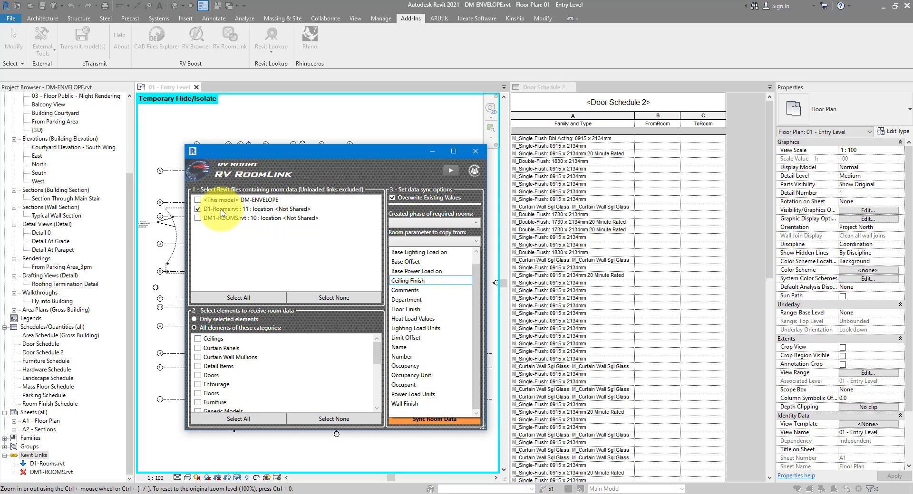
pyautogui.click(456, 298)
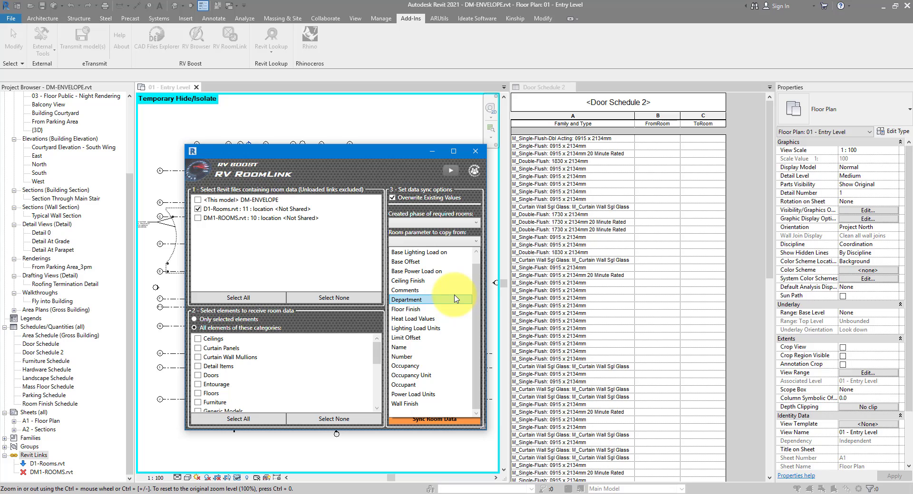
pyautogui.click(413, 356)
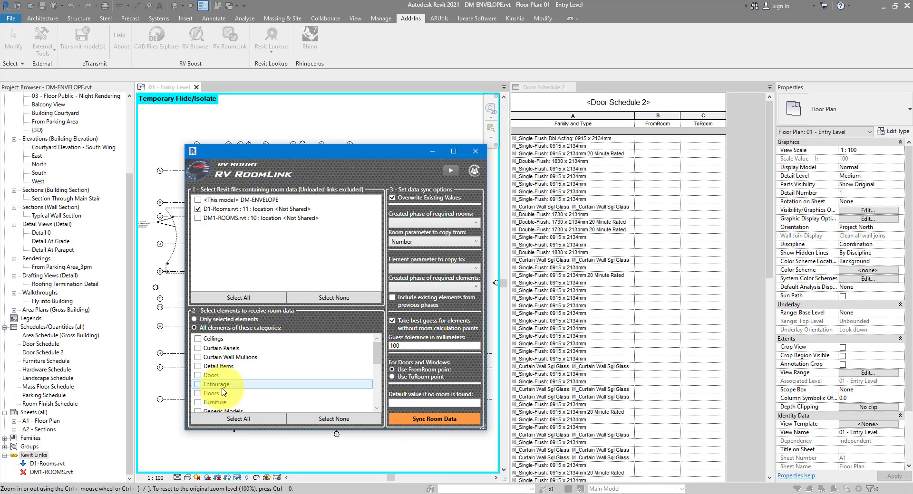
# Window-select the northern wing and filter the selection down to Doors only
pyautogui.click(475, 152)
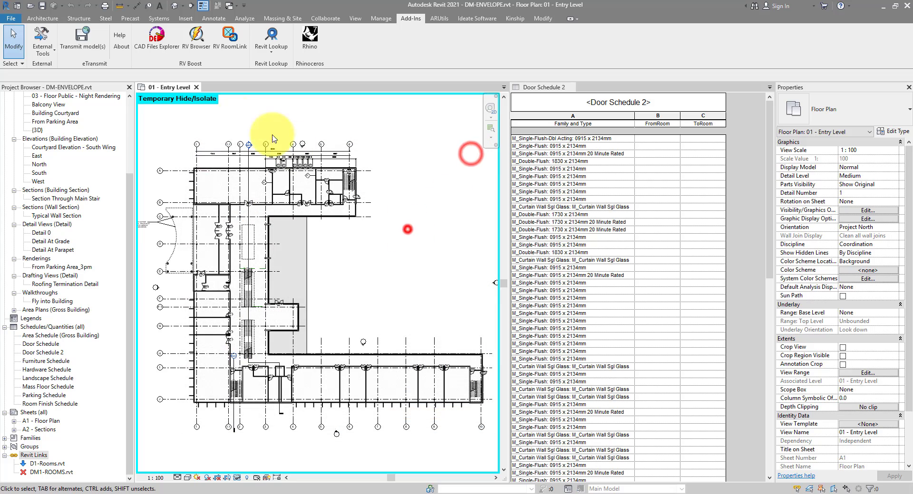
pyautogui.moveTo(230, 121); pyautogui.dragTo(407, 249)
pyautogui.click(385, 39)
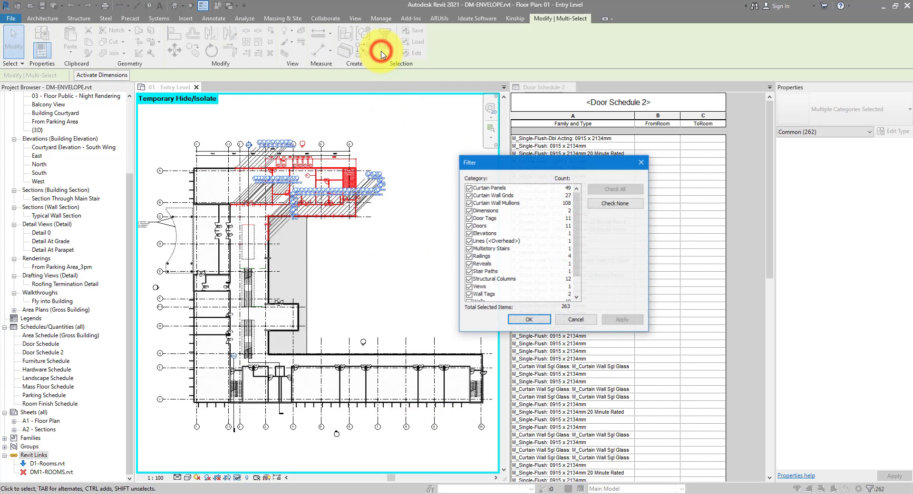
pyautogui.click(598, 205)
pyautogui.click(469, 226)
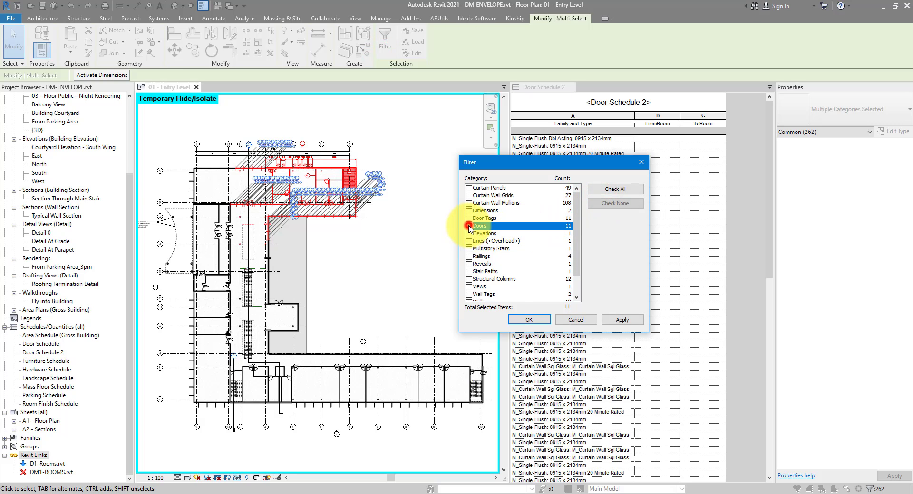
pyautogui.click(519, 322)
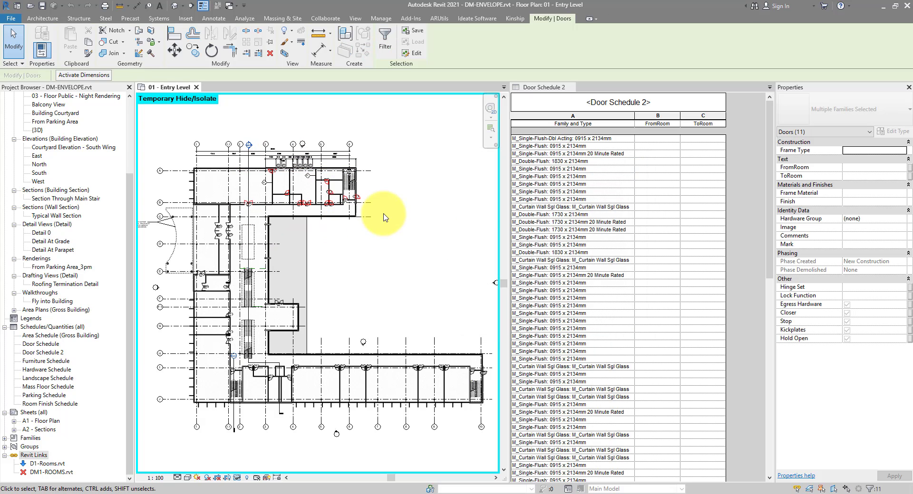
# Reopen RV RoomLink from Add-Ins for the selected doors and reposition its window
pyautogui.click(411, 20)
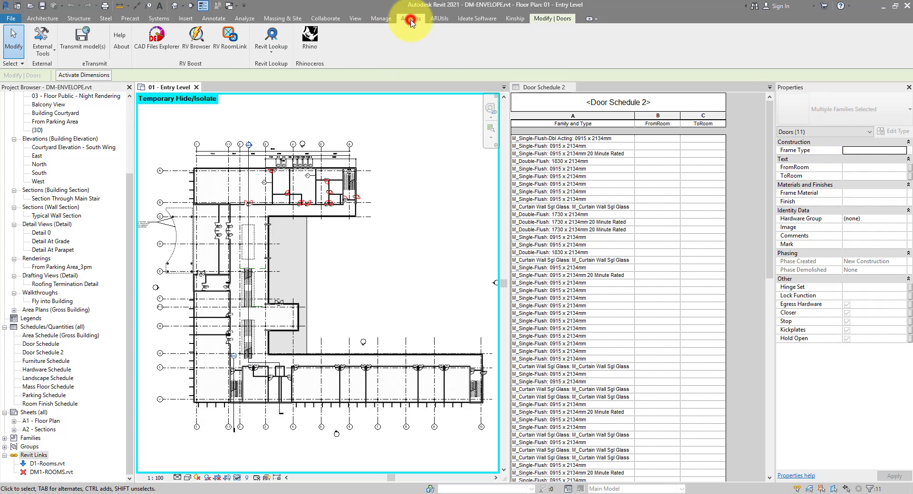
pyautogui.click(230, 52)
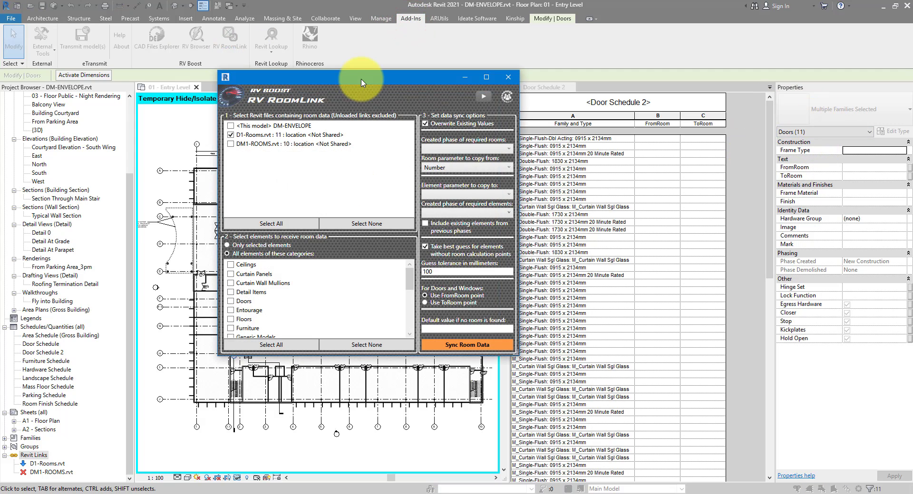
pyautogui.moveTo(361, 92); pyautogui.dragTo(399, 229)
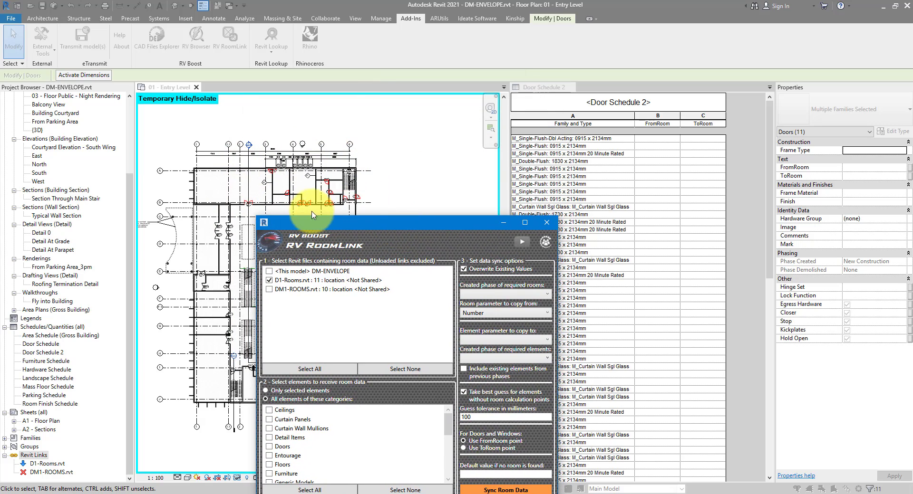
# Target 'All elements of these categories' in RoomLink with Doors ticked
pyautogui.moveTo(318, 221); pyautogui.dragTo(344, 149)
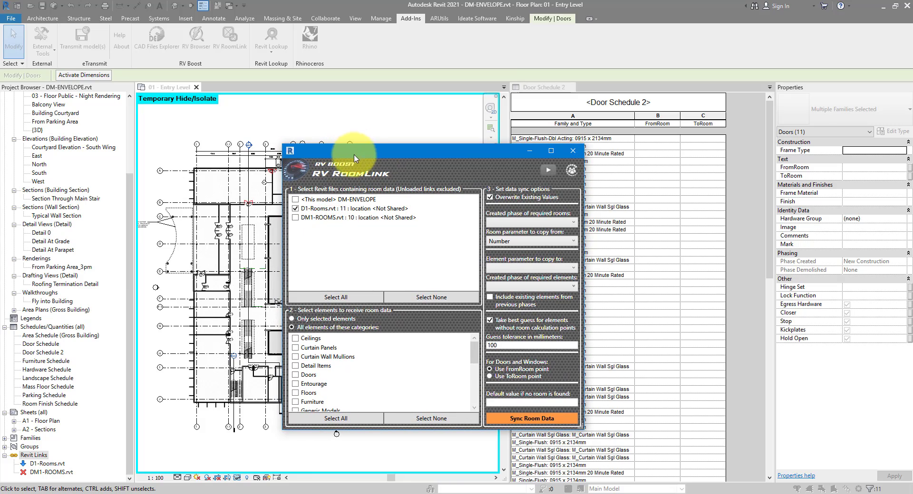
pyautogui.click(309, 320)
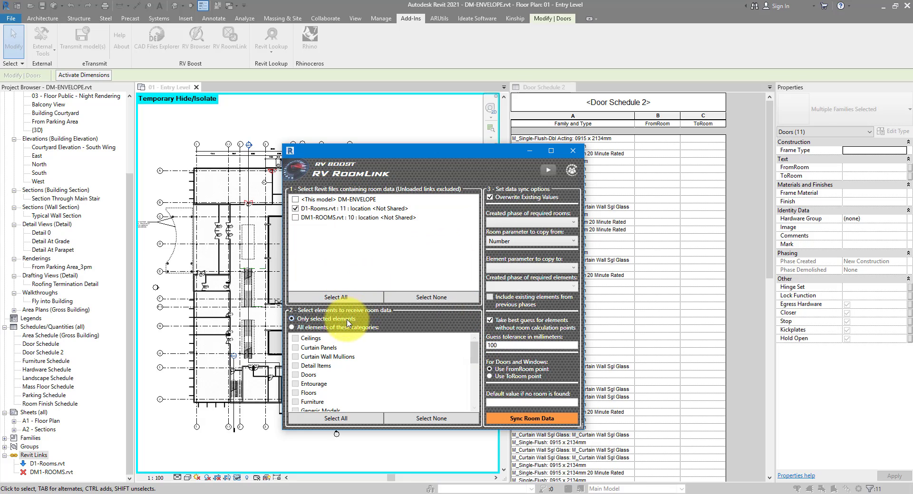
pyautogui.click(318, 329)
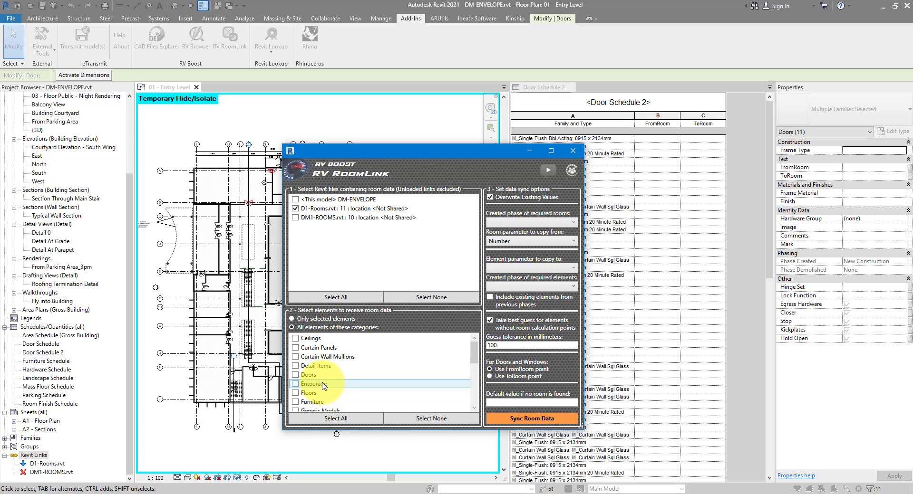
pyautogui.click(295, 375)
pyautogui.moveTo(474, 353); pyautogui.dragTo(472, 397)
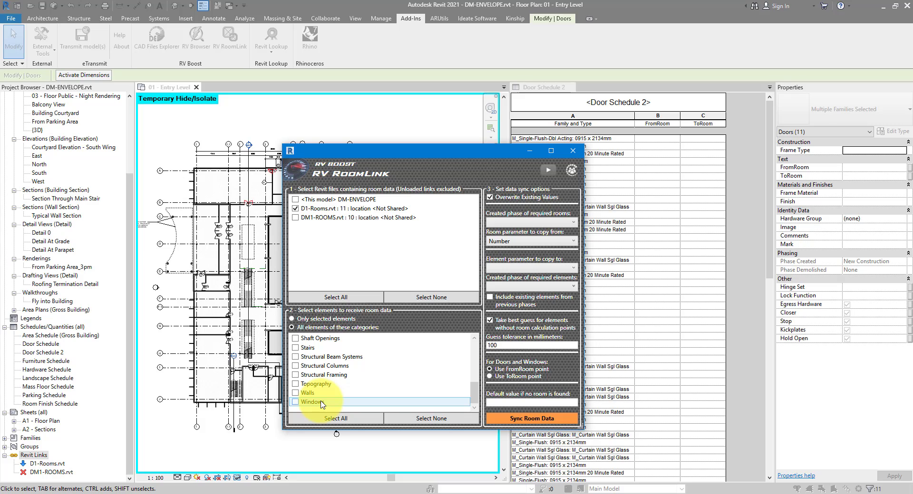
pyautogui.moveTo(472, 395); pyautogui.dragTo(473, 341)
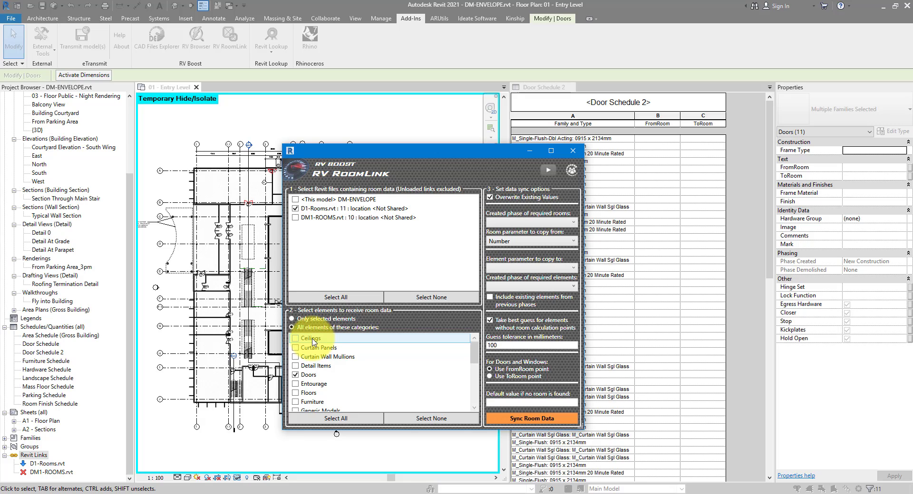
pyautogui.scroll(-5, 319, 341)
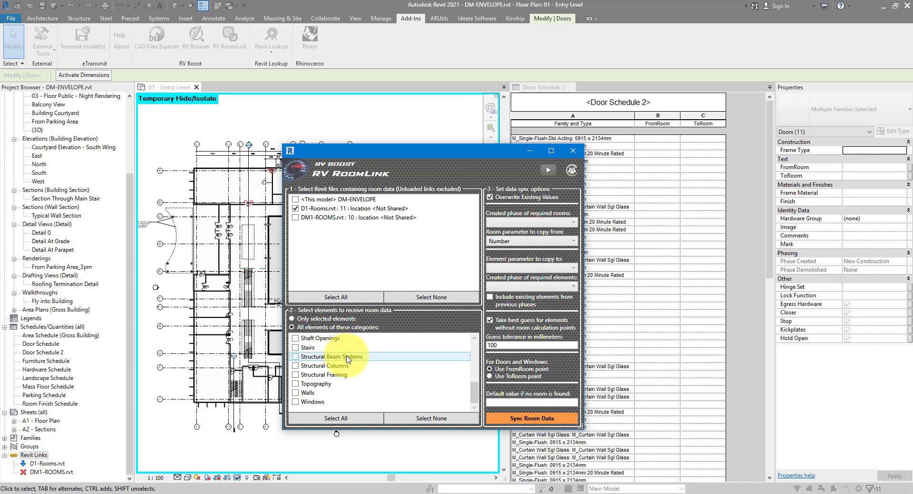
pyautogui.scroll(5, 327, 361)
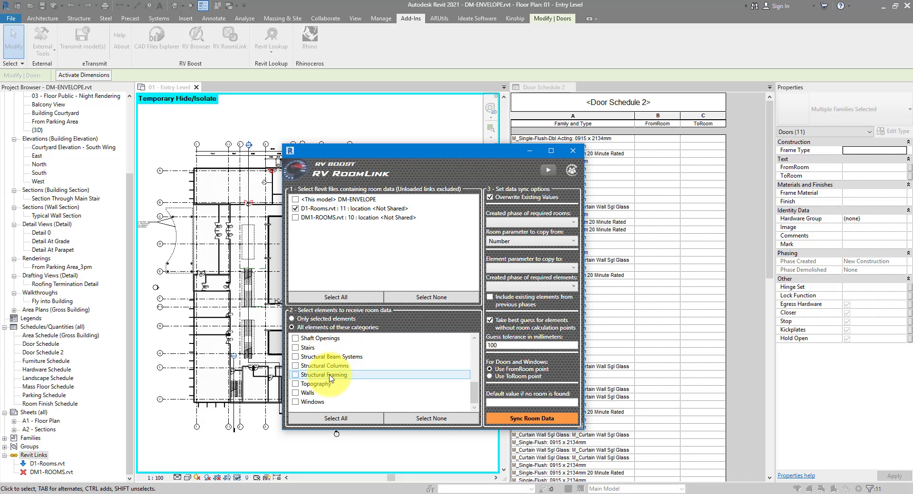
pyautogui.click(341, 376)
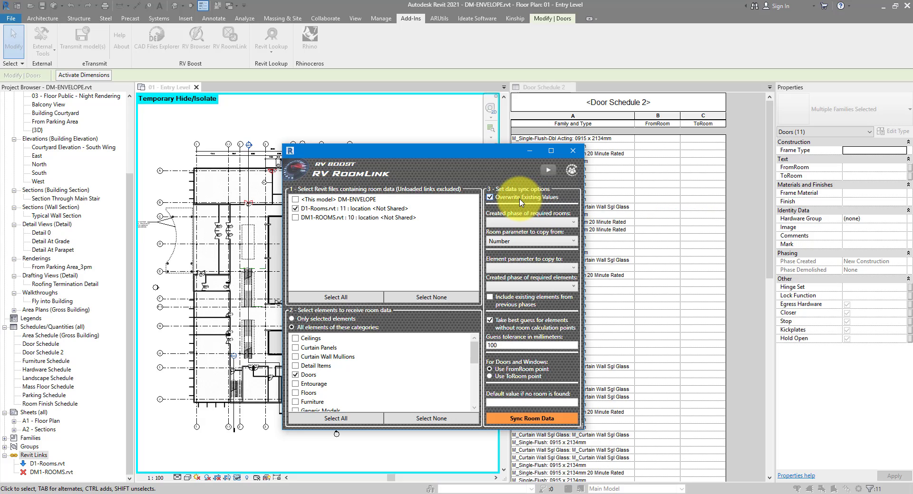
# Turn off Overwrite Existing Values and set the required rooms' phase to New Construction
pyautogui.moveTo(494, 152); pyautogui.dragTo(379, 149)
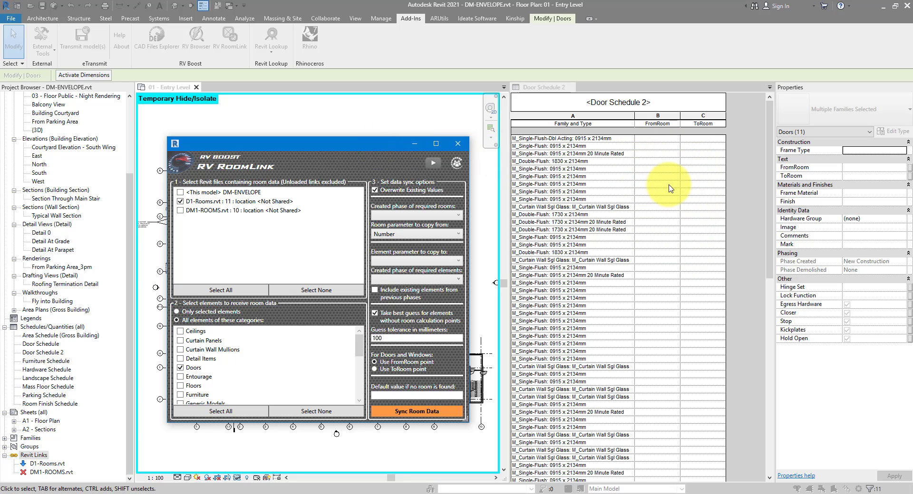
pyautogui.click(374, 190)
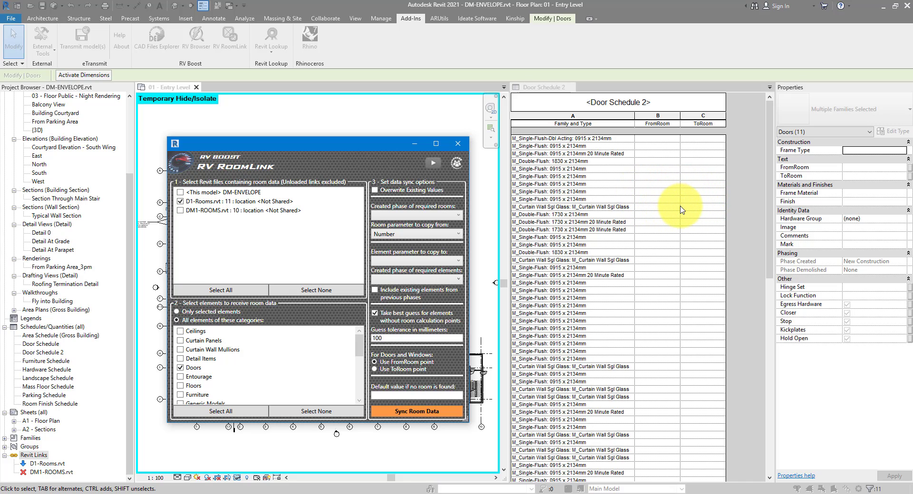
pyautogui.moveTo(399, 210)
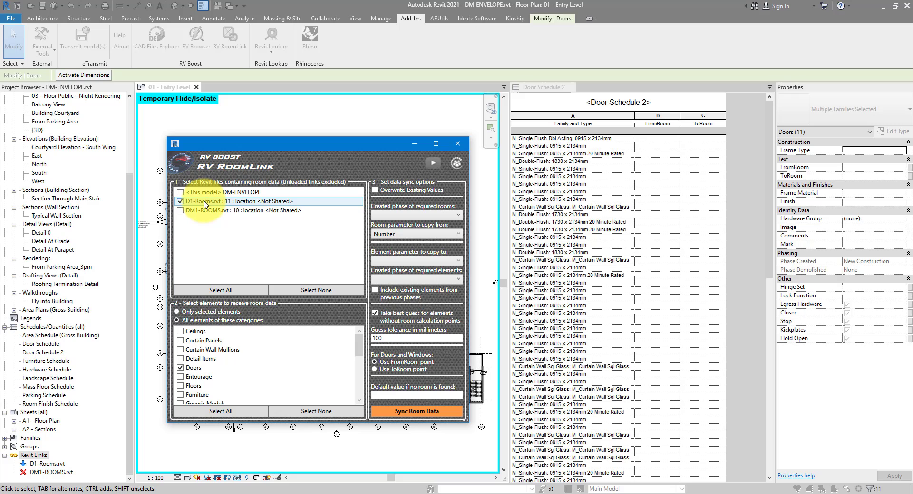
pyautogui.click(426, 217)
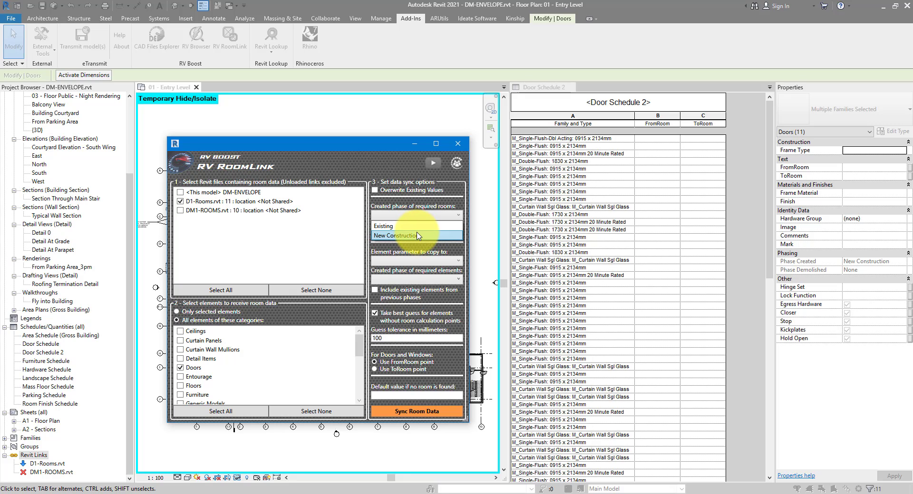
pyautogui.click(417, 226)
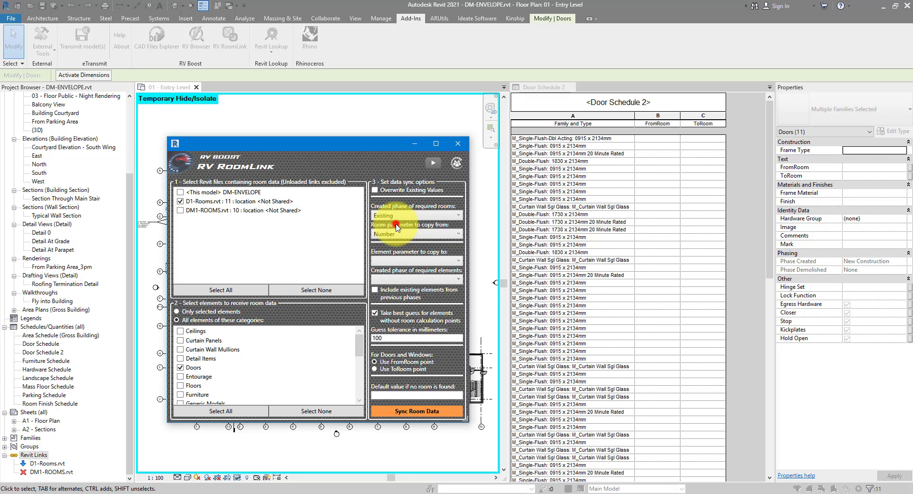
pyautogui.click(425, 217)
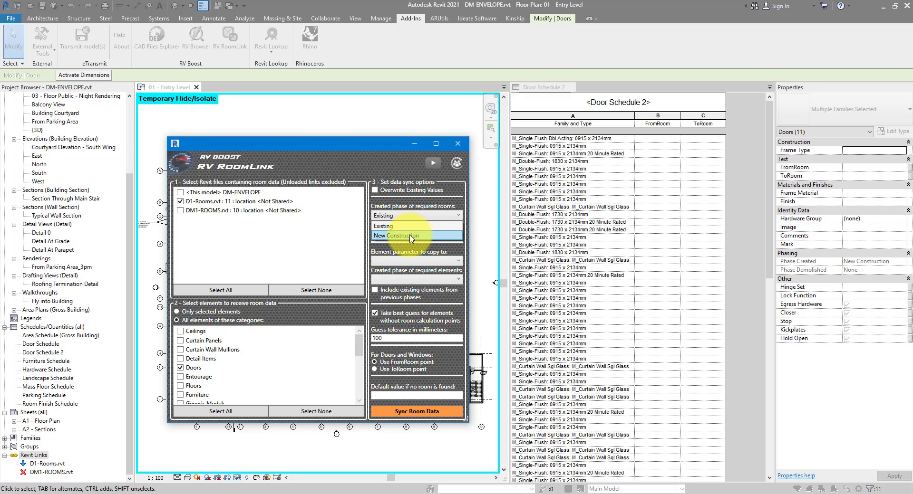
pyautogui.click(411, 236)
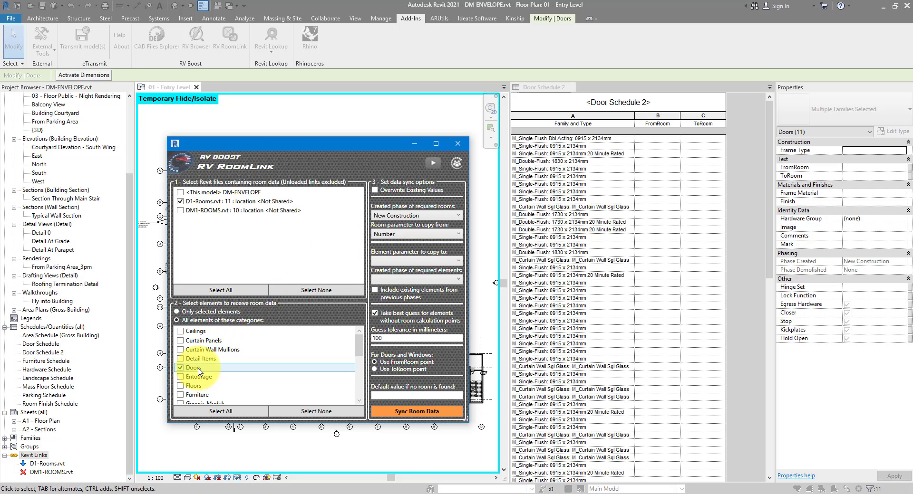
# Tick Ceilings, Curtain Panels, Curtain Wall Mullions and Detail Items to compare their shared parameters
pyautogui.click(422, 263)
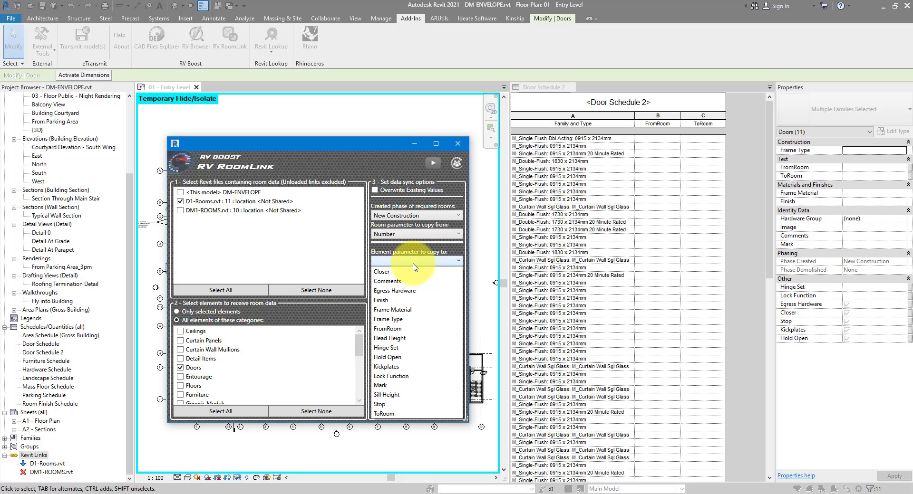
pyautogui.click(181, 332)
pyautogui.click(181, 331)
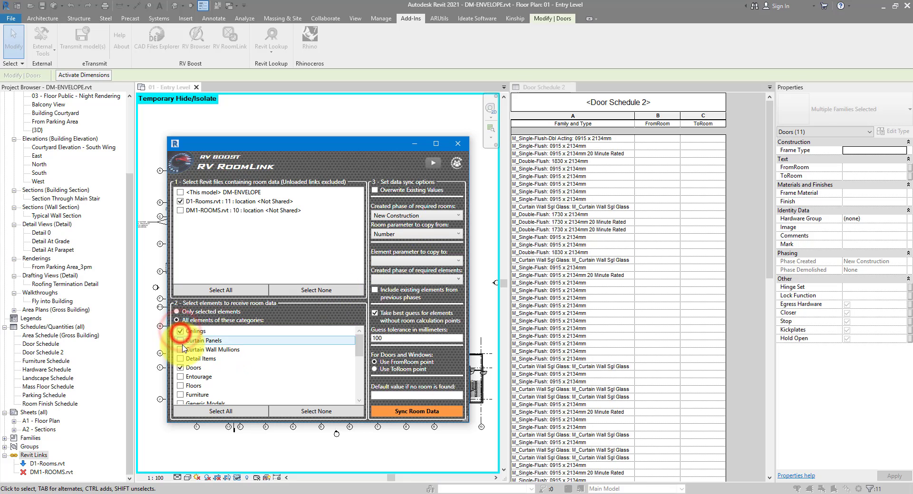
pyautogui.click(180, 340)
pyautogui.click(180, 349)
pyautogui.click(180, 359)
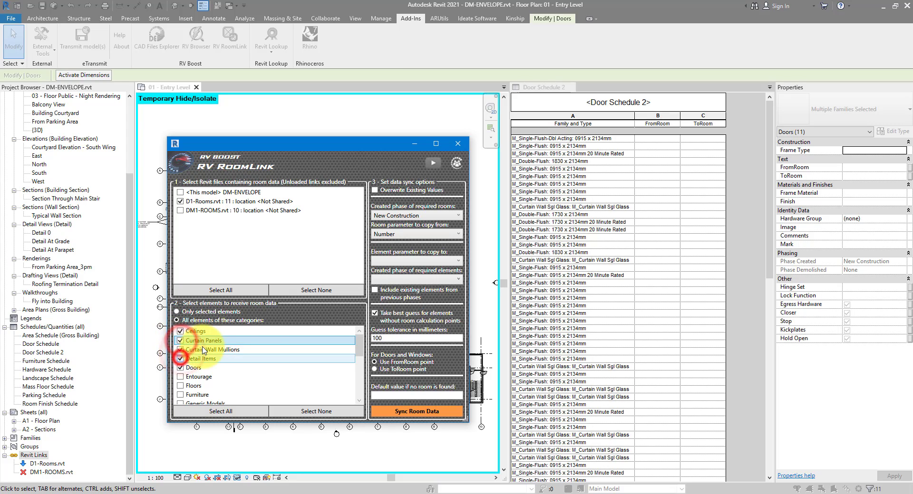
pyautogui.click(414, 261)
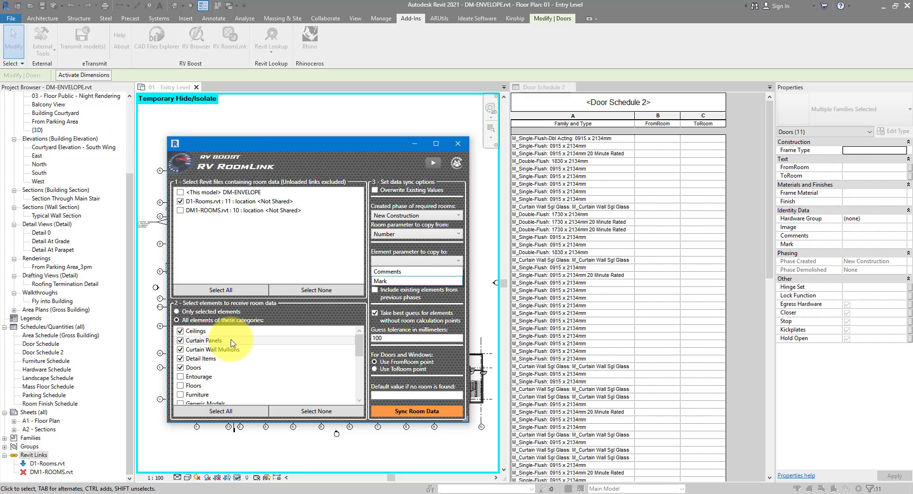
pyautogui.click(281, 322)
# Make Doors the only target category and send room numbers into FromRoom
pyautogui.click(314, 412)
pyautogui.click(182, 368)
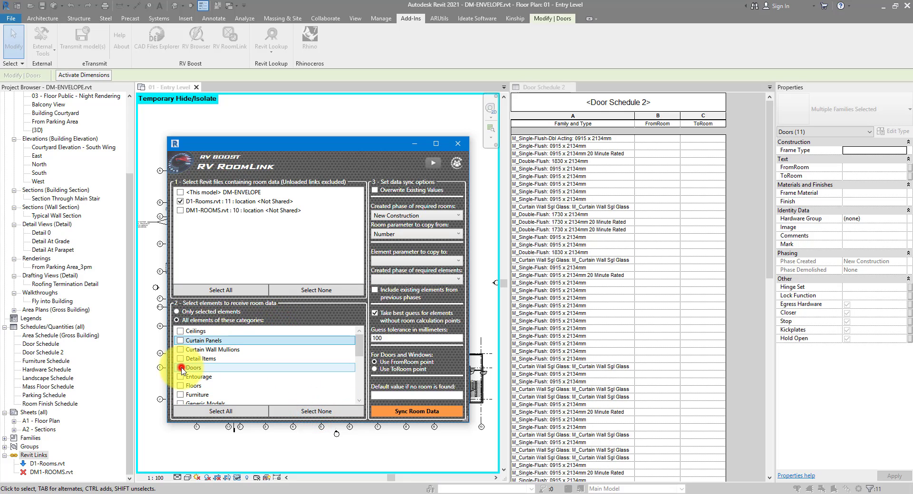
pyautogui.click(412, 261)
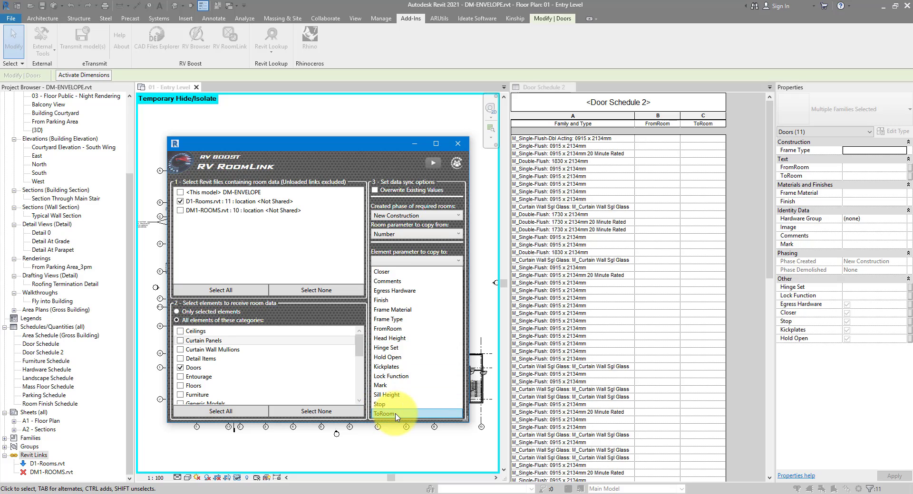
pyautogui.click(401, 329)
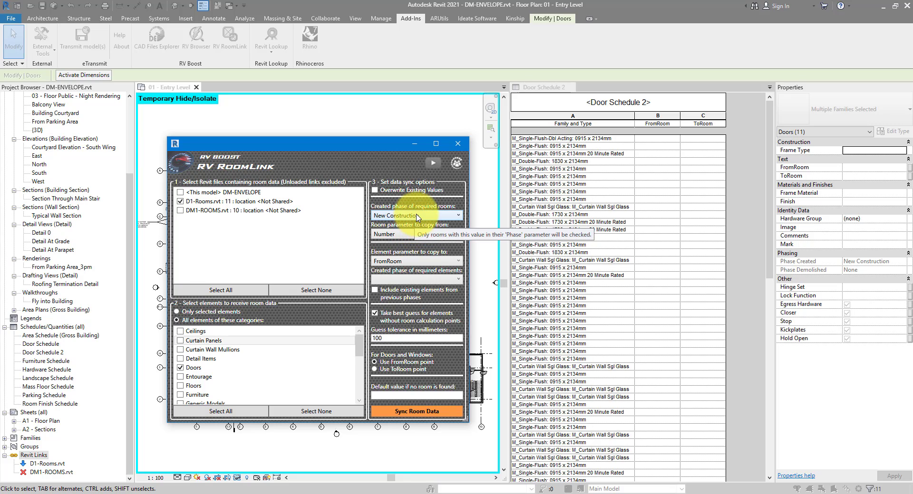
# Set the target elements' phase to New Construction and include existing elements from previous phases
pyautogui.click(417, 280)
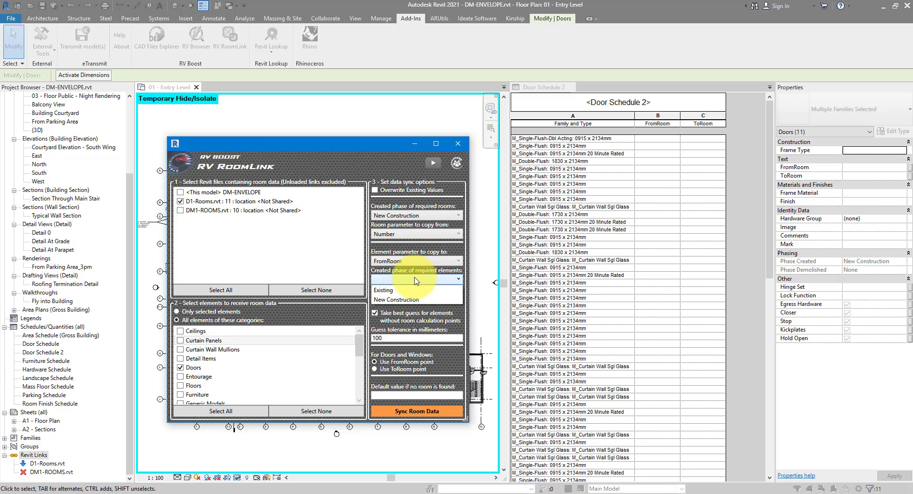
pyautogui.click(402, 301)
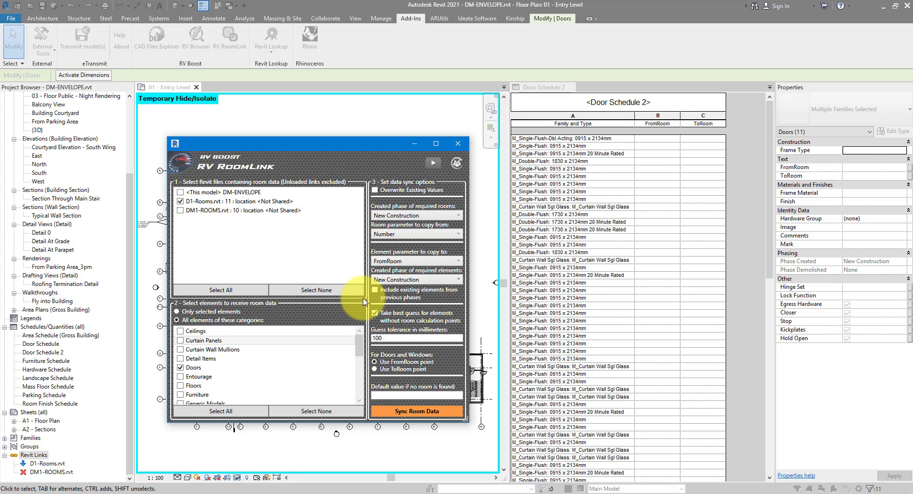
pyautogui.click(375, 294)
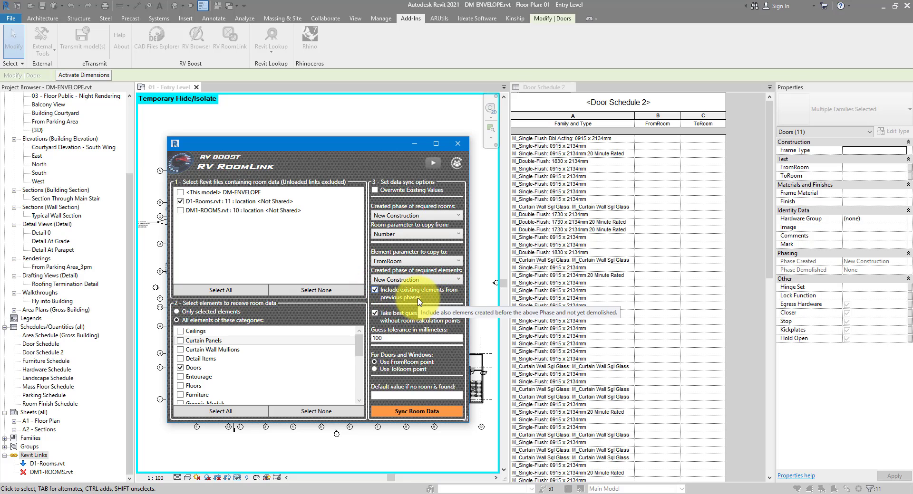
pyautogui.click(424, 281)
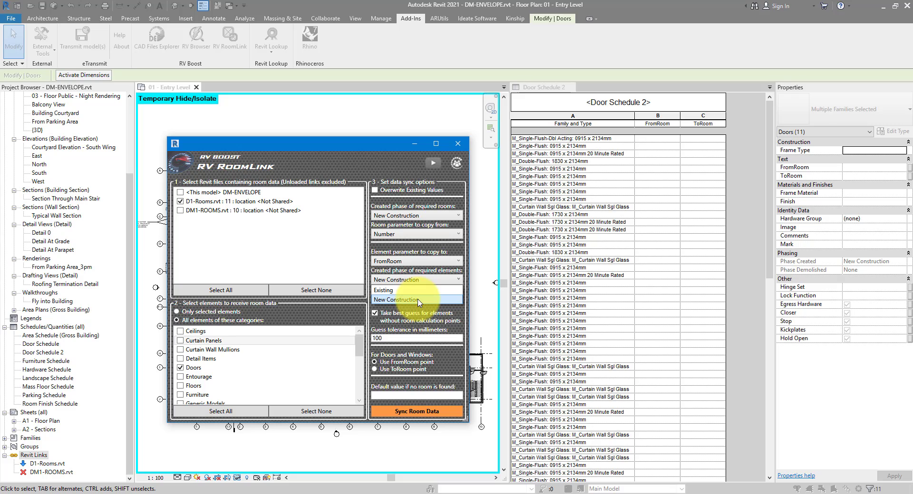
pyautogui.click(418, 301)
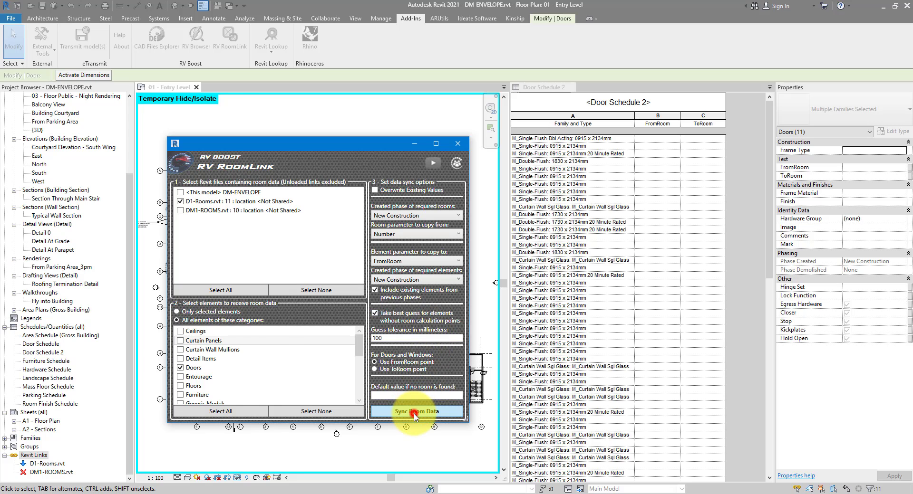
pyautogui.click(415, 412)
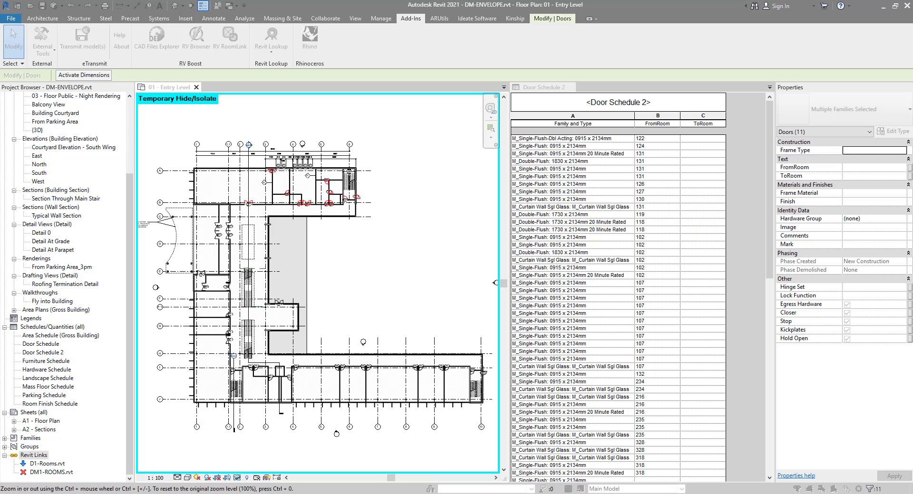
pyautogui.moveTo(769, 141); pyautogui.dragTo(794, 262)
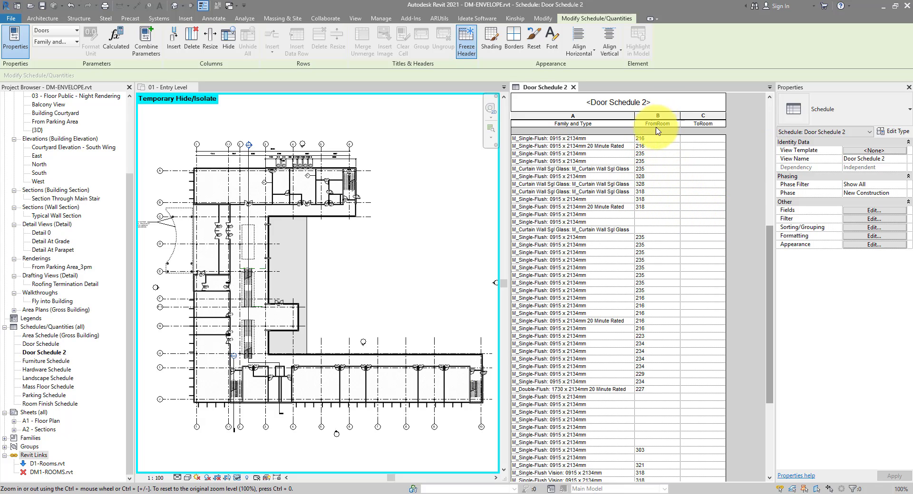
pyautogui.moveTo(768, 236); pyautogui.dragTo(770, 316)
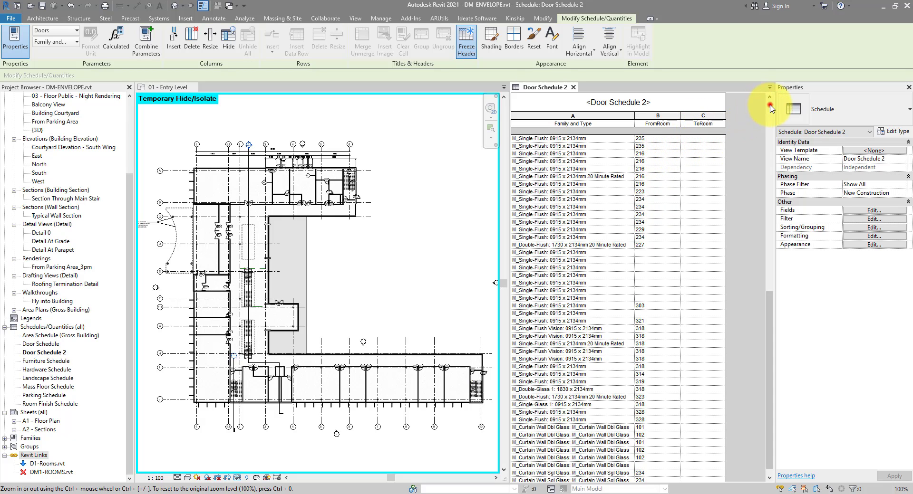
pyautogui.moveTo(770, 108); pyautogui.dragTo(768, 102)
# Reopen RV RoomLink, switch the target parameter to ToRoom, and close it without syncing
pyautogui.click(419, 21)
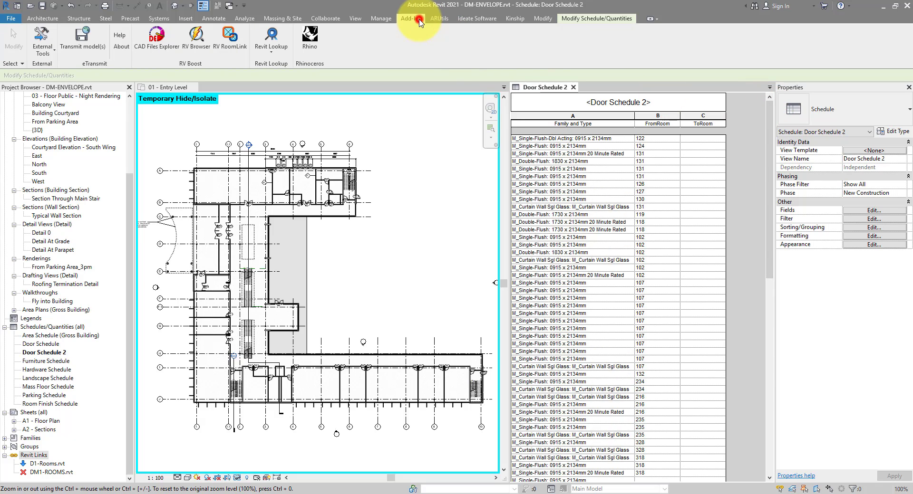
pyautogui.click(231, 56)
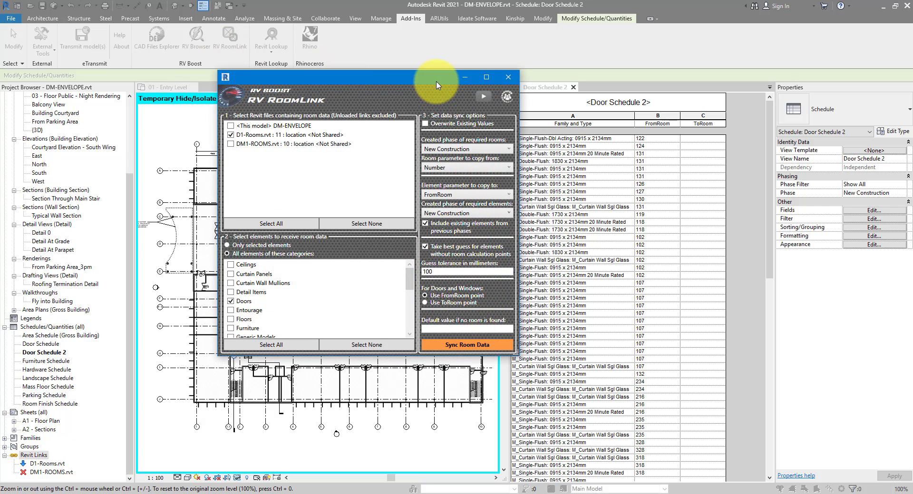
pyautogui.moveTo(434, 80); pyautogui.dragTo(411, 137)
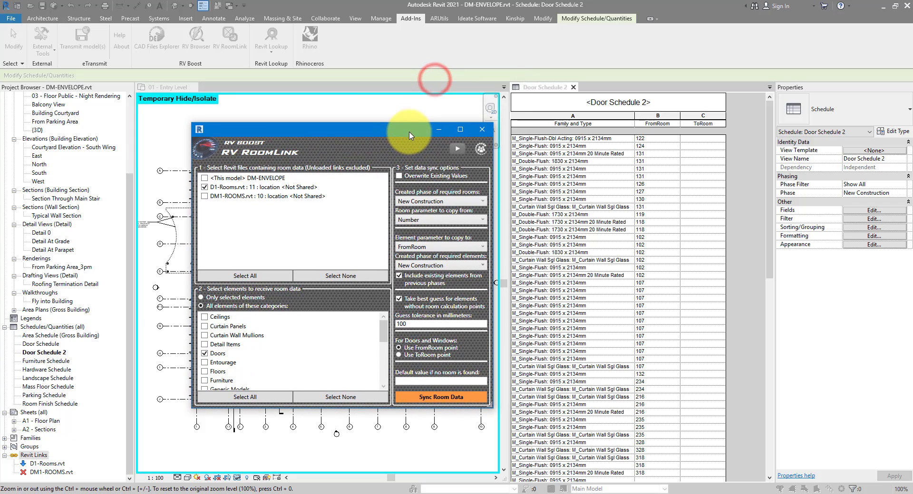
pyautogui.click(438, 248)
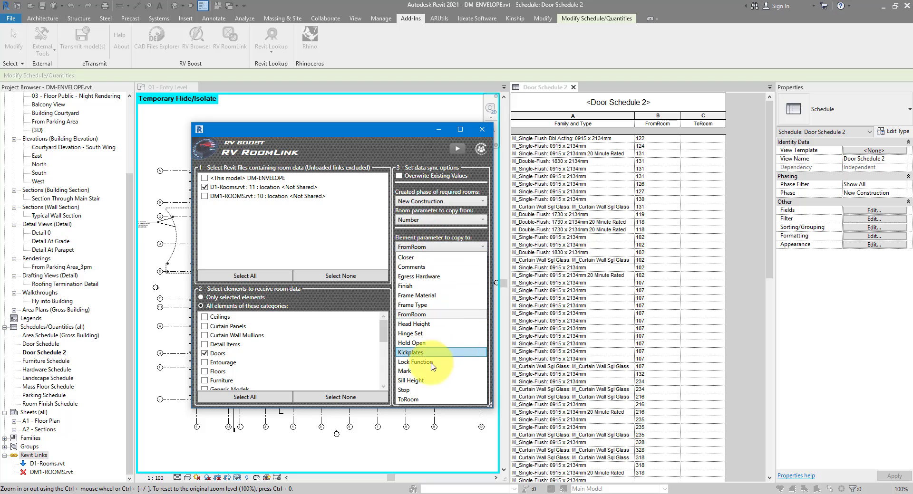
pyautogui.click(432, 399)
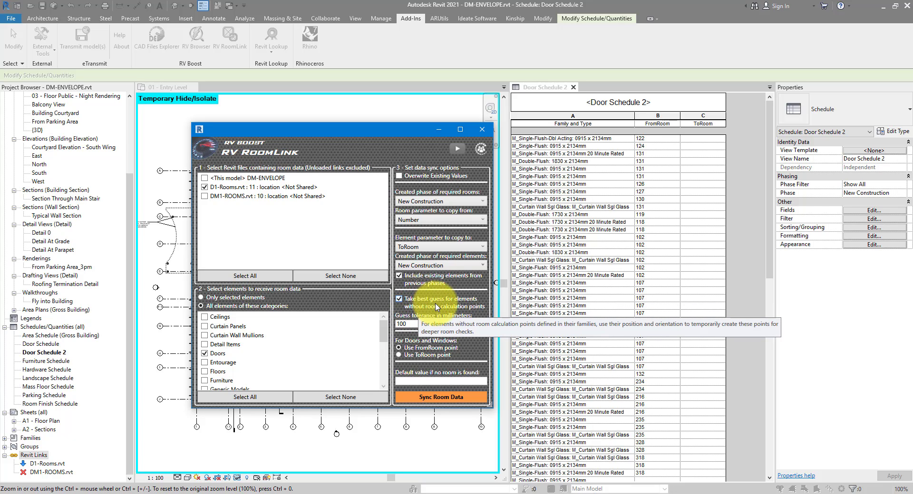
pyautogui.click(482, 128)
pyautogui.scroll(5, 379, 191)
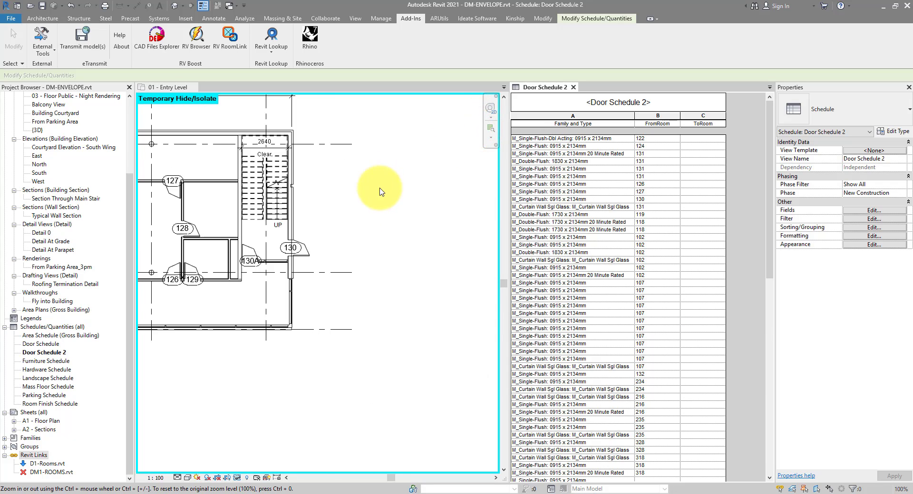
pyautogui.click(307, 251)
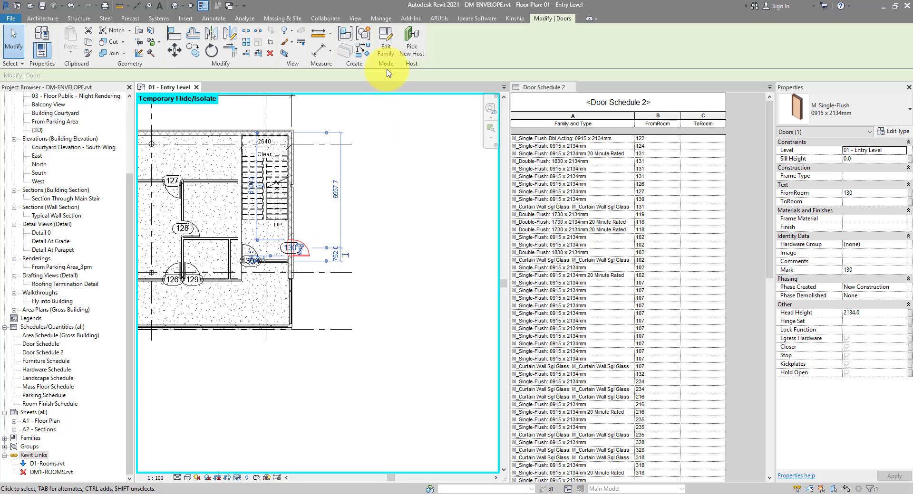
pyautogui.click(386, 48)
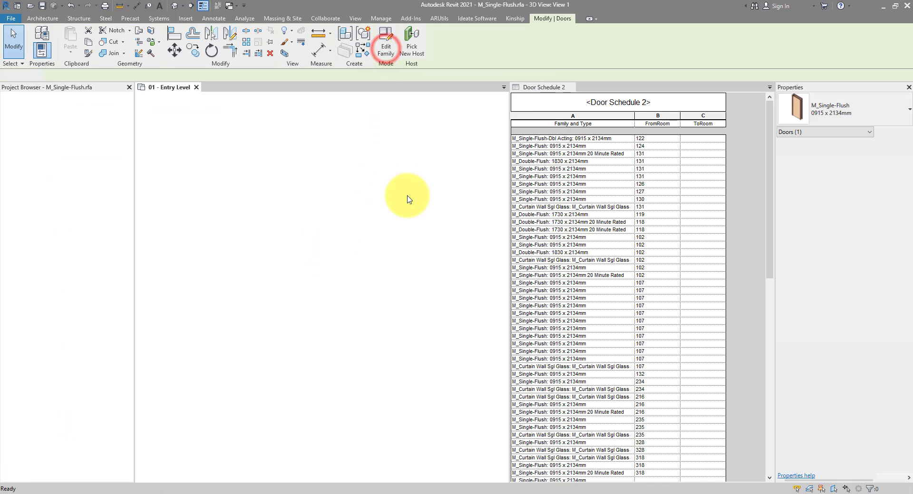
pyautogui.moveTo(434, 238)
pyautogui.keyDown('shift'); pyautogui.mouseDown(button='middle')
pyautogui.moveTo(379, 322)
pyautogui.moveTo(452, 321)
pyautogui.moveTo(467, 302)
pyautogui.moveTo(286, 320)
pyautogui.moveTo(413, 307)
pyautogui.mouseUp(button='middle'); pyautogui.keyUp('shift')
pyautogui.scroll(3, 412, 307)
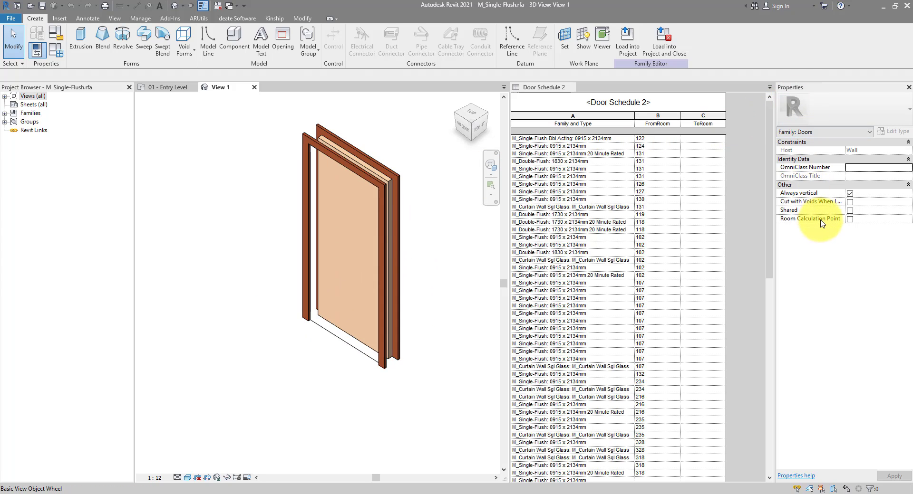
pyautogui.click(850, 220)
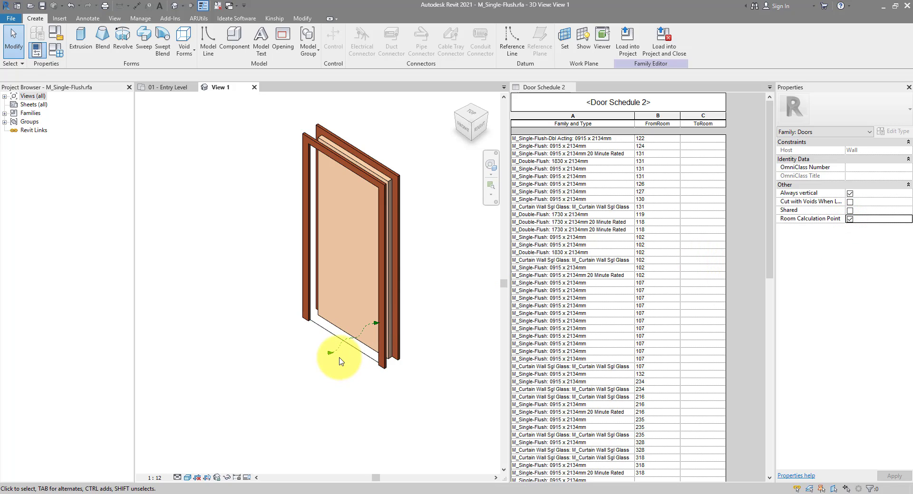
pyautogui.click(345, 351)
pyautogui.scroll(3, 302, 349)
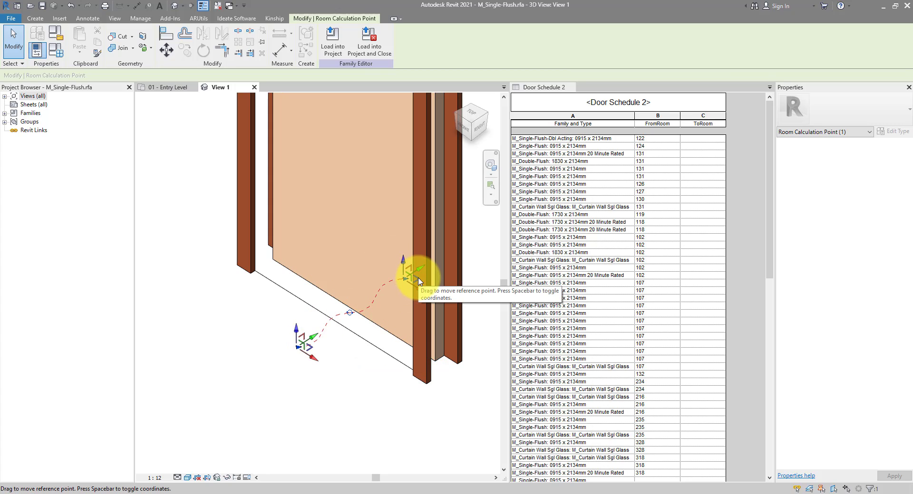
pyautogui.scroll(-2, 313, 347)
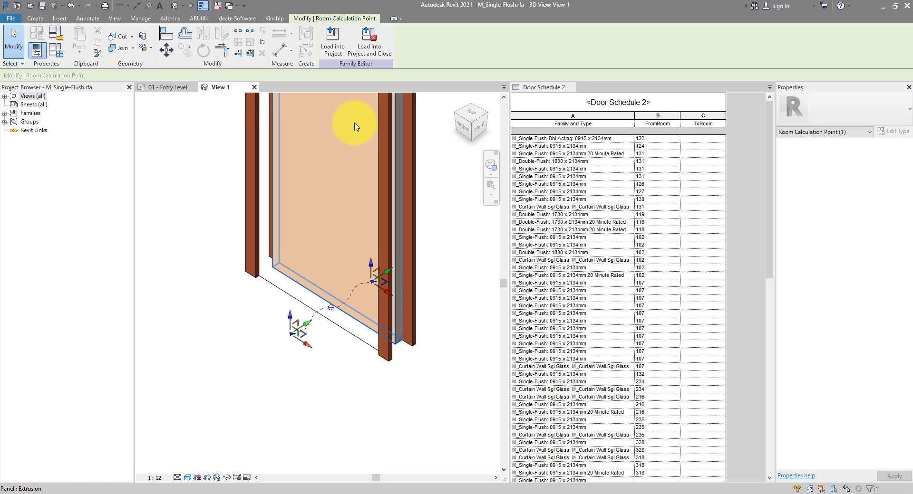
pyautogui.click(253, 87)
pyautogui.click(466, 261)
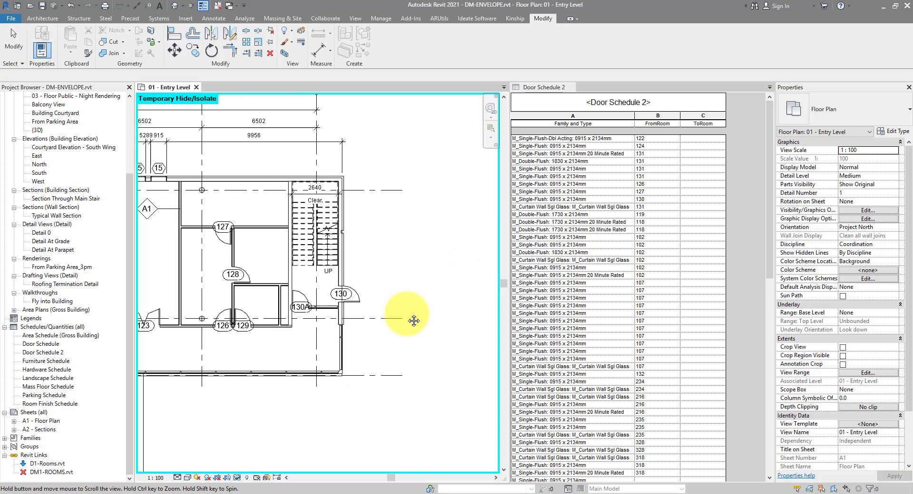
pyautogui.scroll(-4, 409, 322)
pyautogui.moveTo(399, 322); pyautogui.dragTo(473, 236, button='middle')
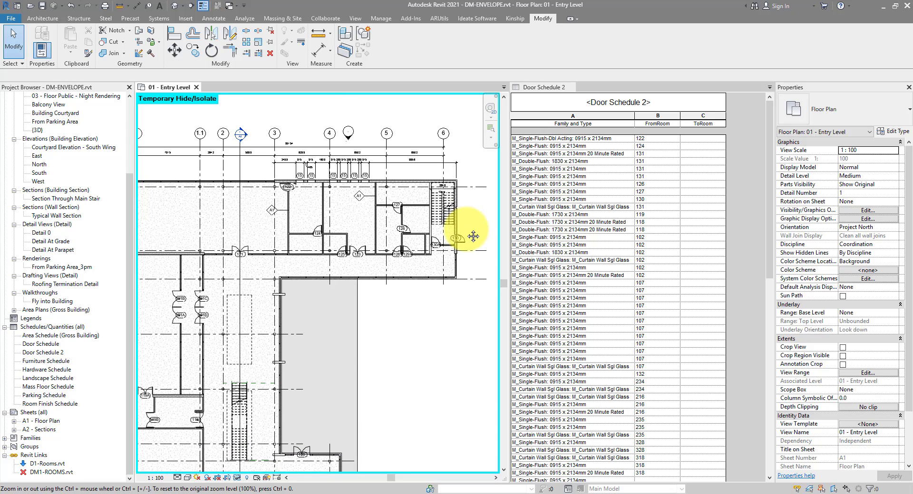
pyautogui.click(411, 18)
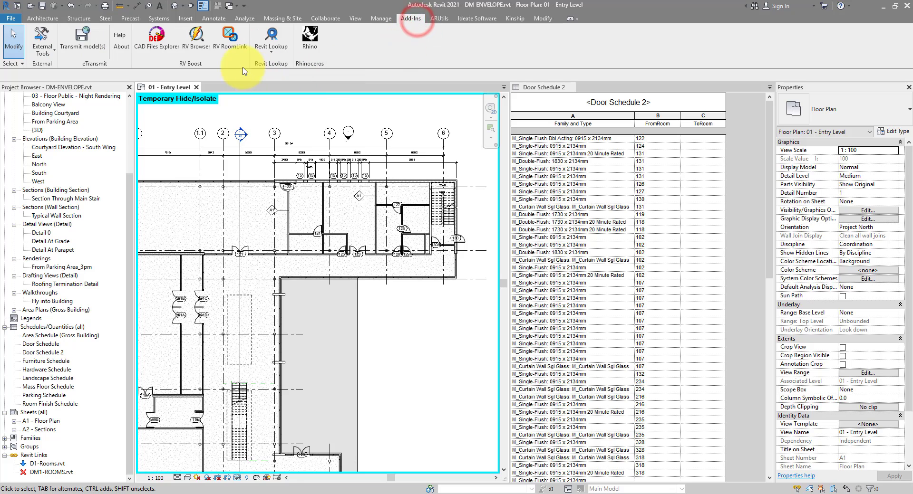
pyautogui.click(231, 37)
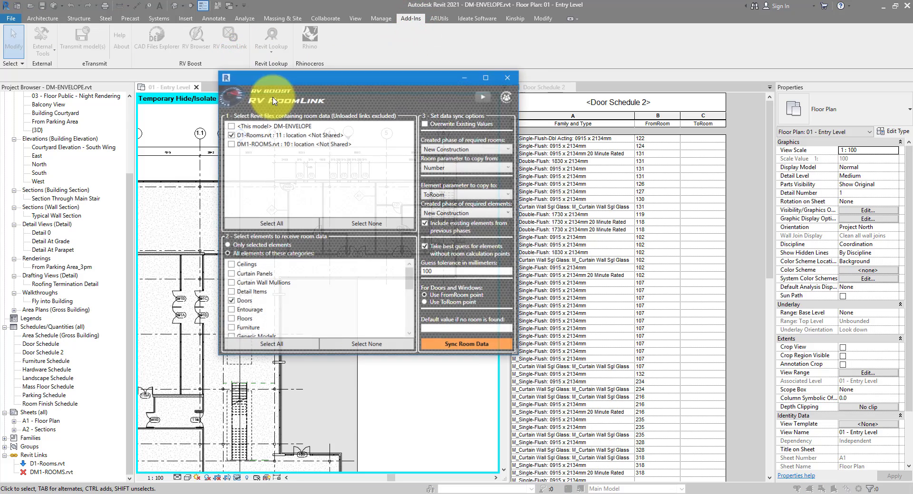
pyautogui.moveTo(398, 78); pyautogui.dragTo(340, 158)
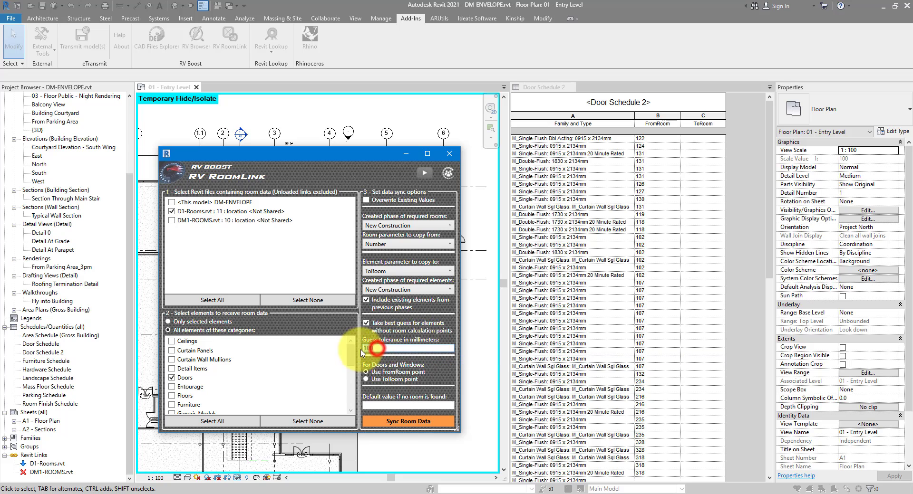
pyautogui.doubleClick(388, 349)
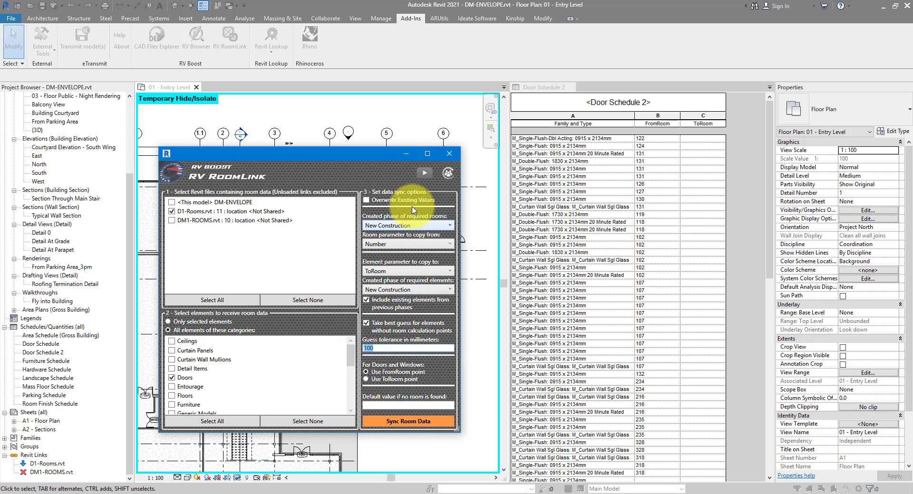
pyautogui.click(448, 153)
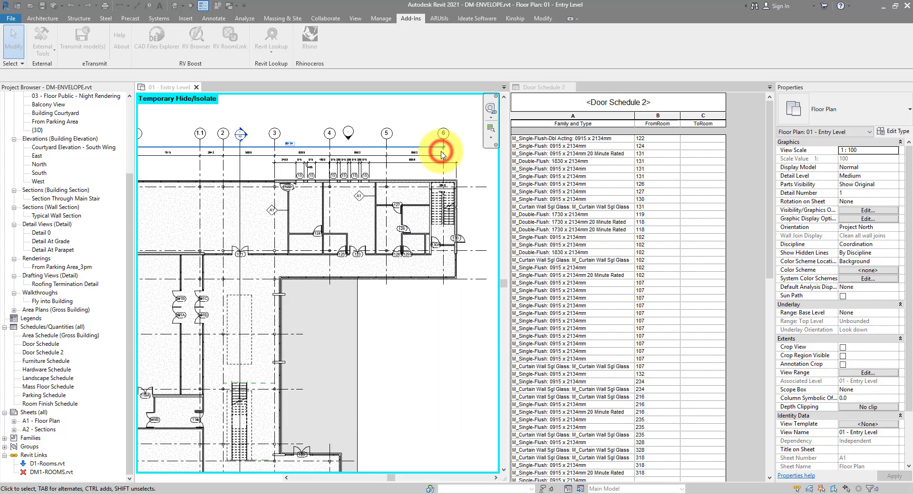
pyautogui.click(460, 238)
pyautogui.click(388, 56)
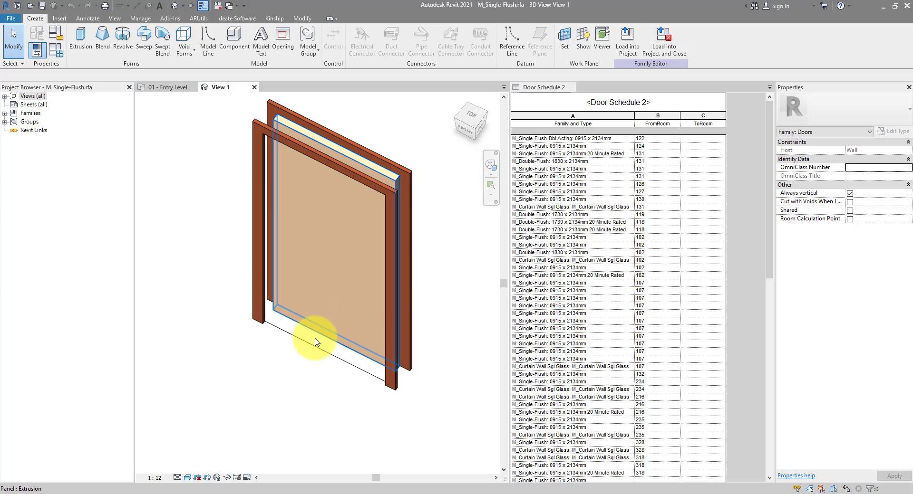
pyautogui.keyDown('shift'); pyautogui.moveTo(320, 341); pyautogui.dragTo(338, 337, button='middle'); pyautogui.keyUp('shift')
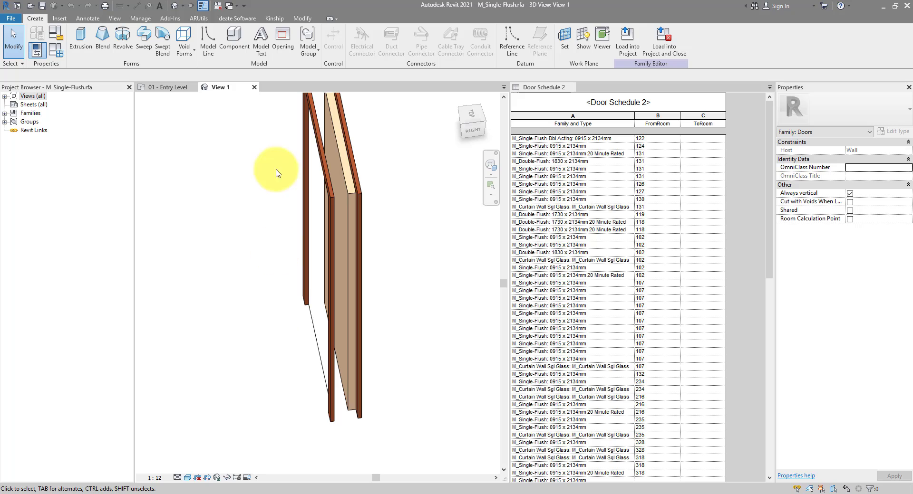
pyautogui.click(255, 86)
pyautogui.click(465, 262)
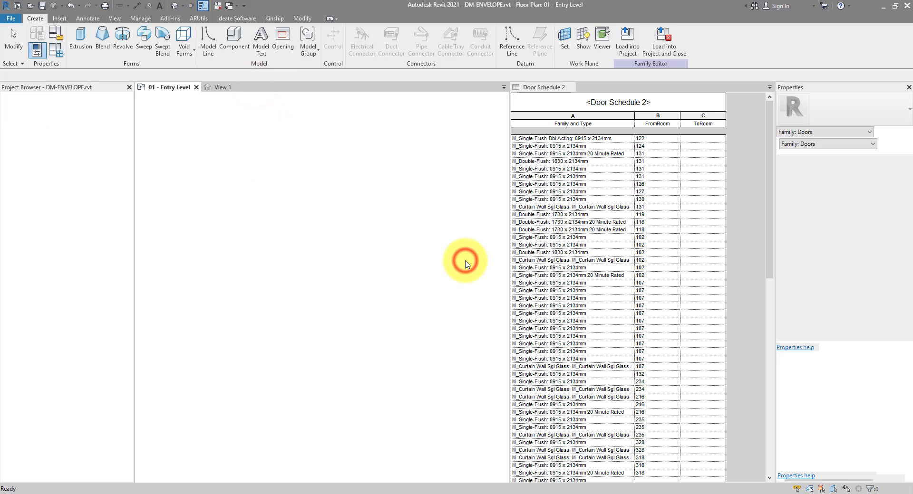
# Reopen RV RoomLink, match doors by their ToRoom point, and sync room numbers into ToRoom
pyautogui.click(412, 19)
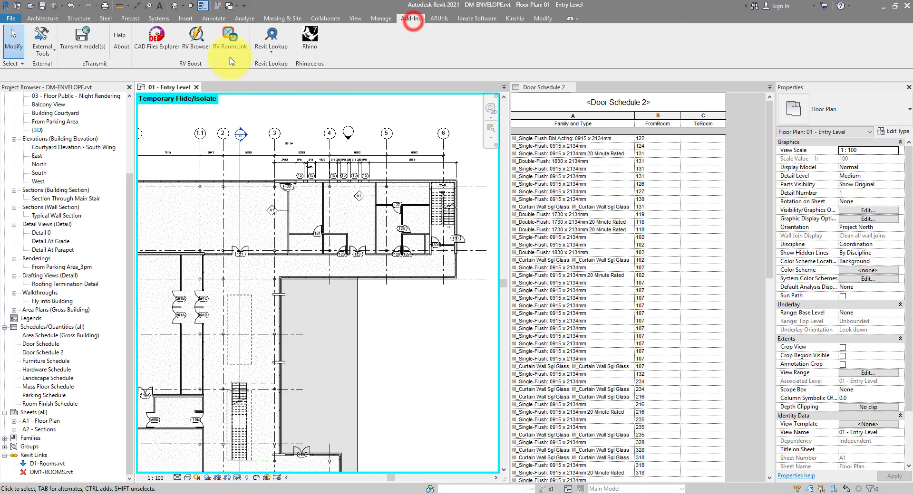
pyautogui.click(229, 38)
pyautogui.moveTo(365, 78); pyautogui.dragTo(329, 136)
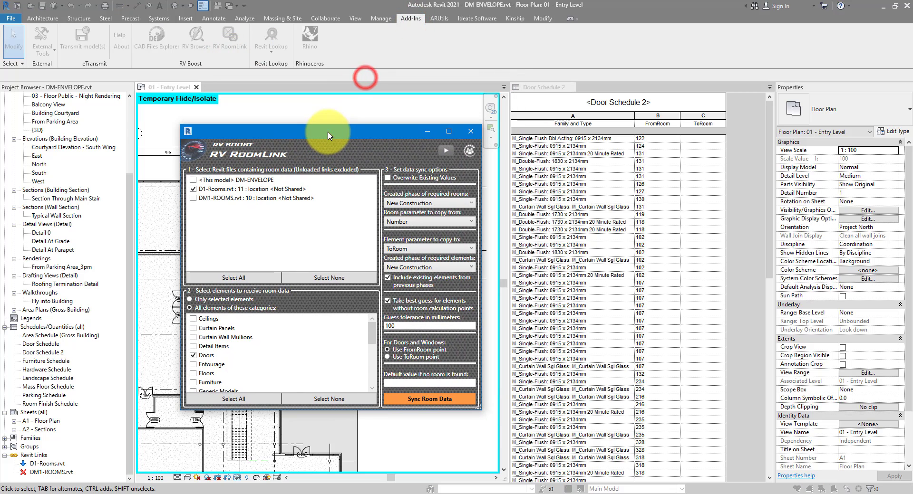
pyautogui.doubleClick(392, 327)
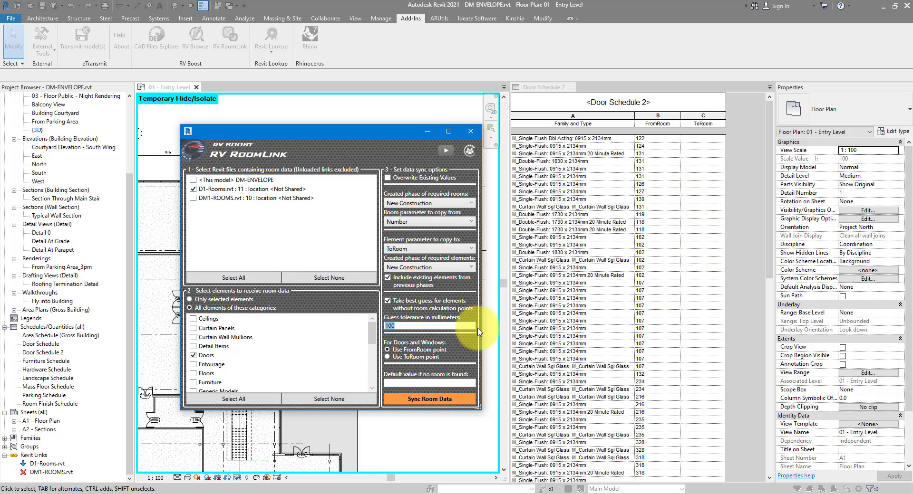
pyautogui.moveTo(389, 330)
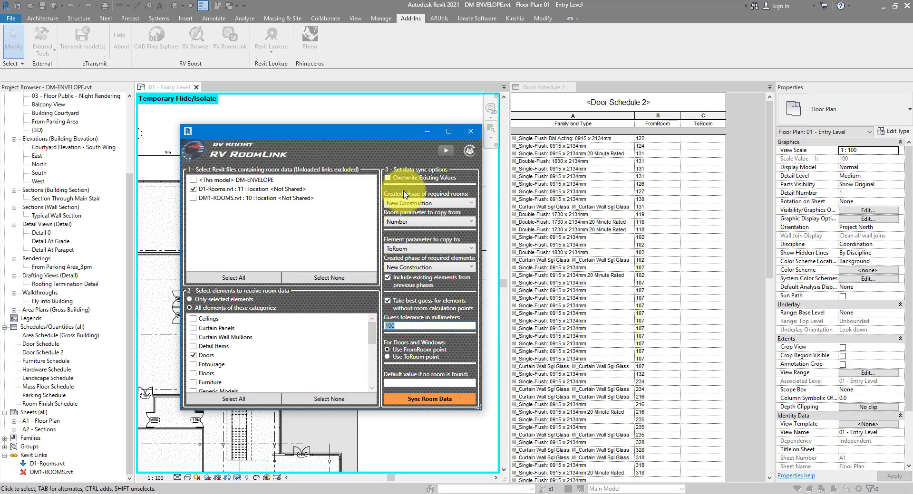
pyautogui.moveTo(416, 181)
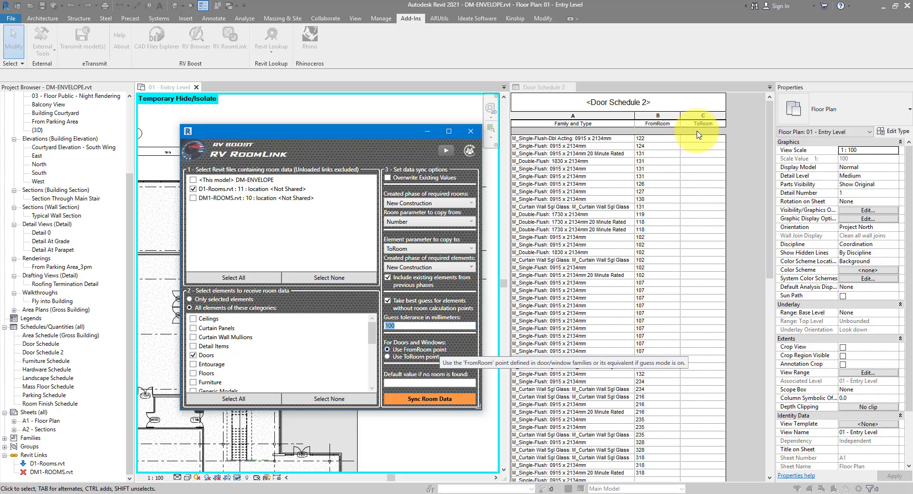
pyautogui.click(431, 357)
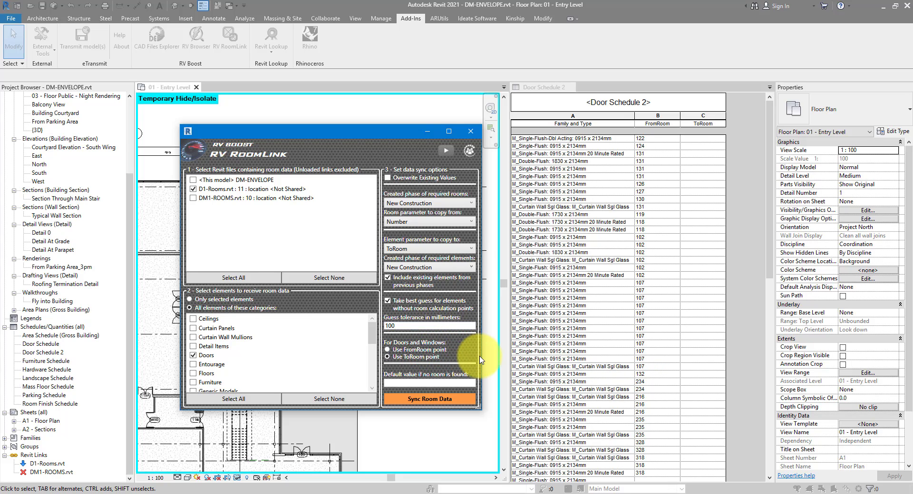
pyautogui.click(449, 405)
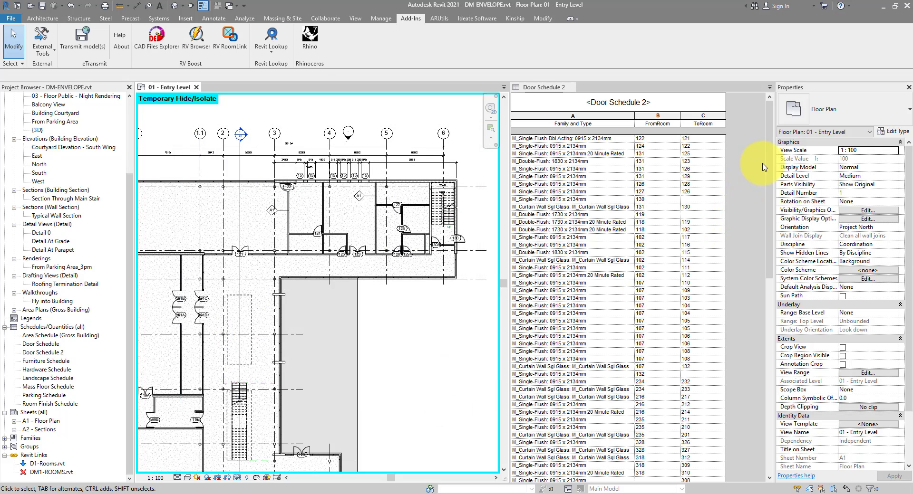
# Select door 130's row in Door Schedule 2 and highlight it in the Entry Level plan
pyautogui.moveTo(769, 162)
pyautogui.mouseDown()
pyautogui.moveTo(768, 349)
pyautogui.moveTo(778, 152)
pyautogui.mouseUp()
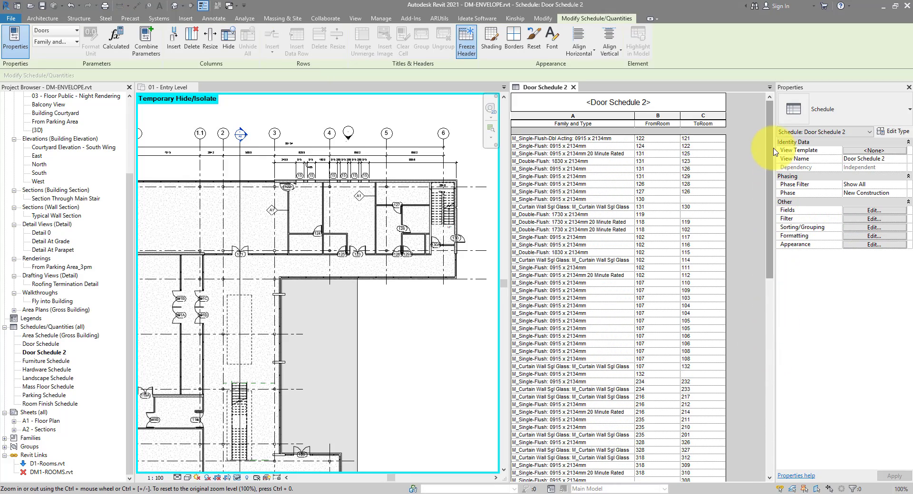
pyautogui.click(620, 139)
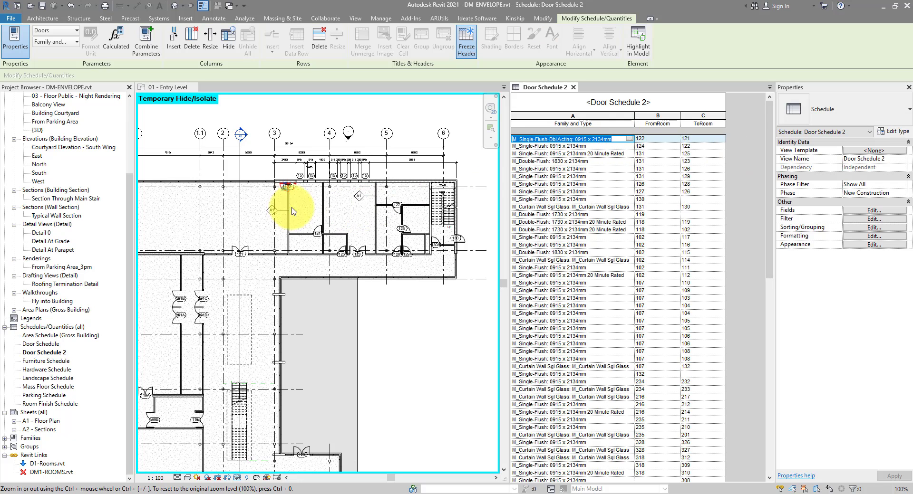
pyautogui.scroll(5, 281, 187)
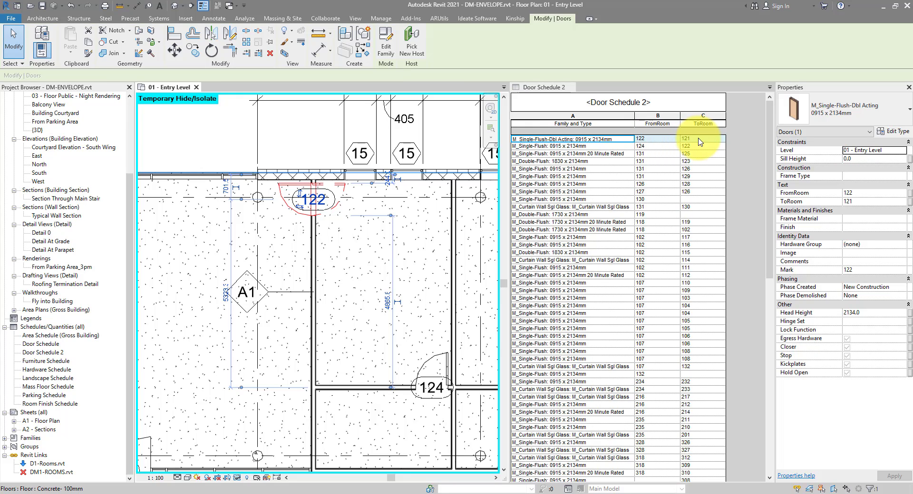
pyautogui.click(608, 201)
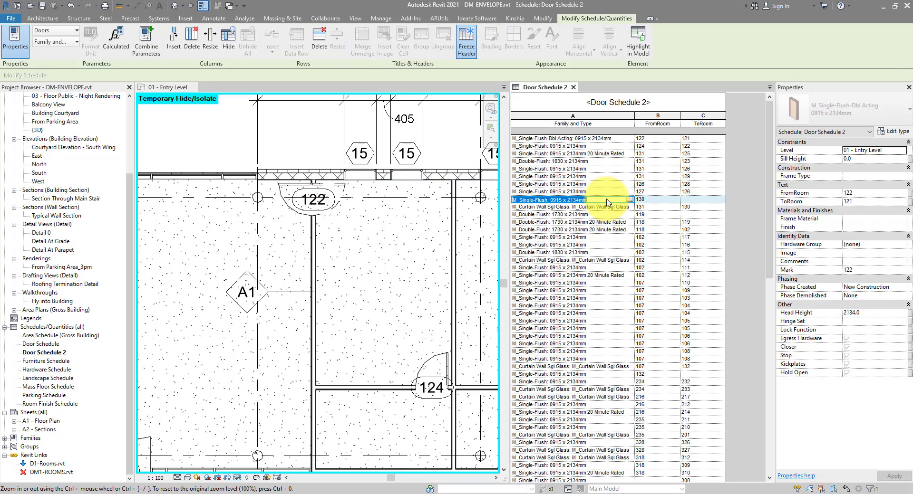
pyautogui.click(636, 51)
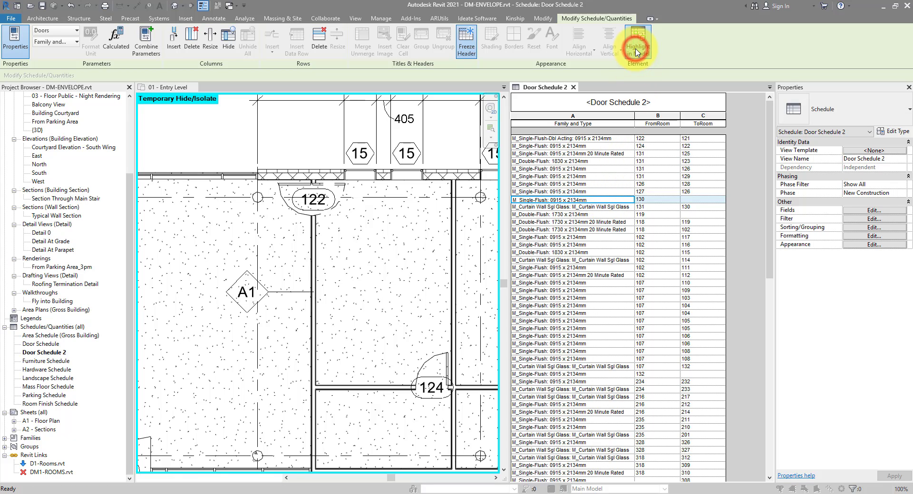
pyautogui.click(490, 264)
pyautogui.click(345, 274)
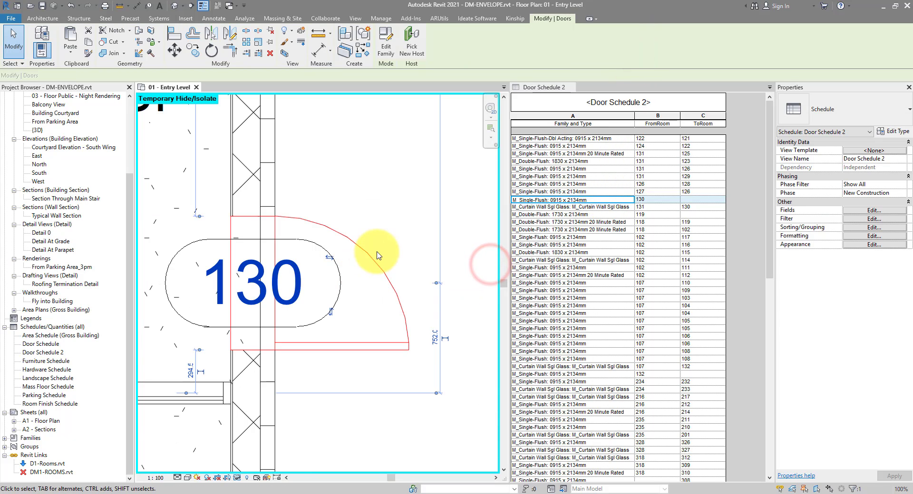
pyautogui.scroll(-5, 361, 257)
pyautogui.scroll(5, 375, 257)
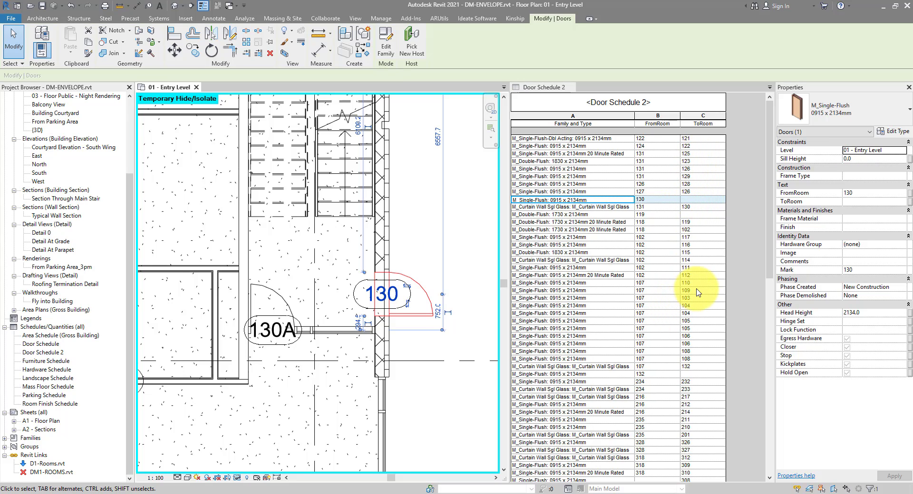
# In RV RoomLink, enter <External> as the no-room default and sync room data to the doors
pyautogui.click(411, 19)
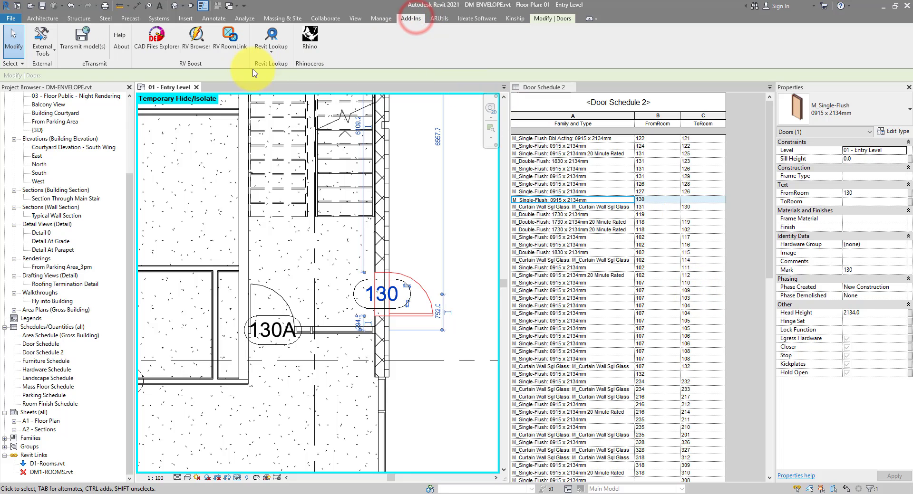
pyautogui.click(230, 41)
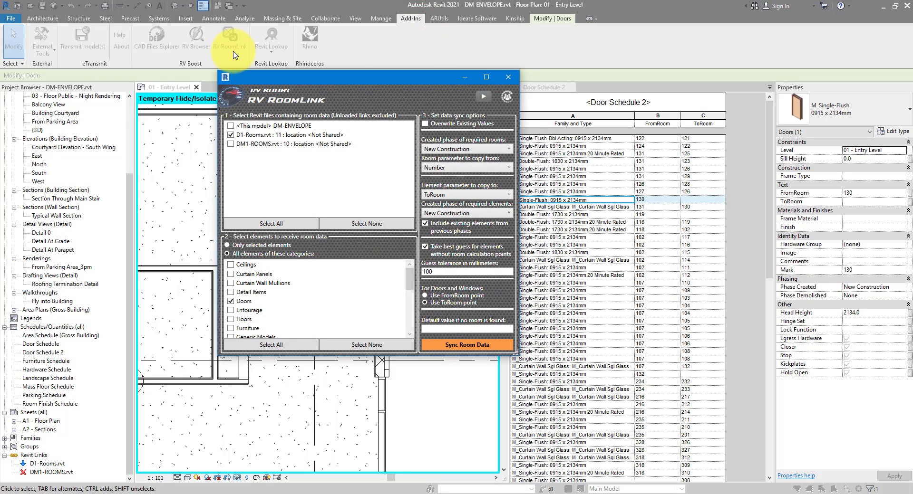
pyautogui.moveTo(414, 81); pyautogui.dragTo(247, 154)
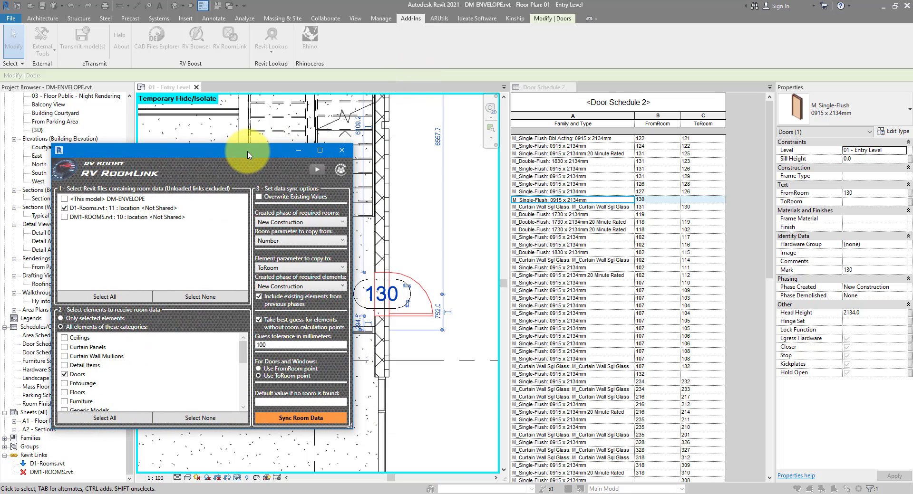
pyautogui.moveTo(266, 397)
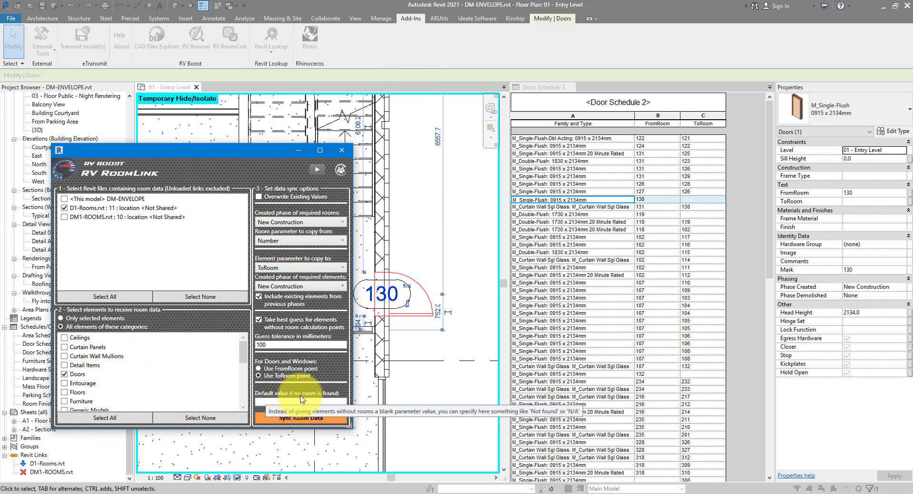
pyautogui.click(324, 401)
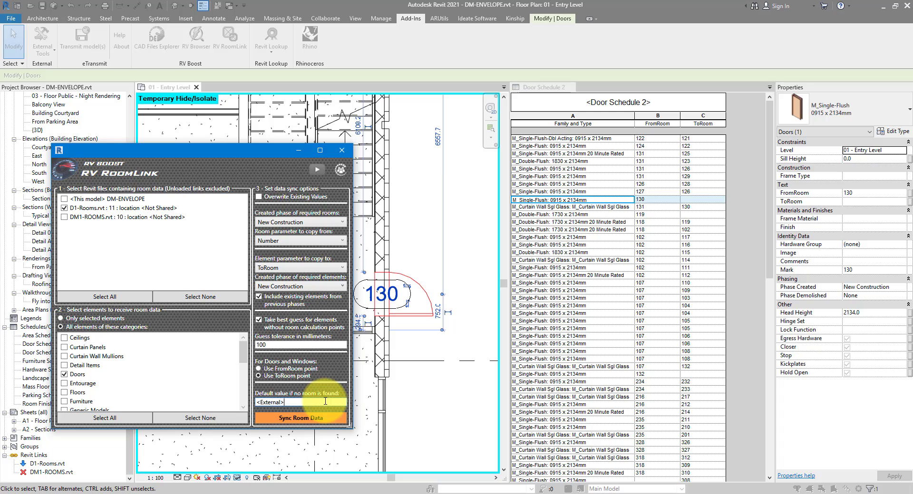
pyautogui.moveTo(296, 397)
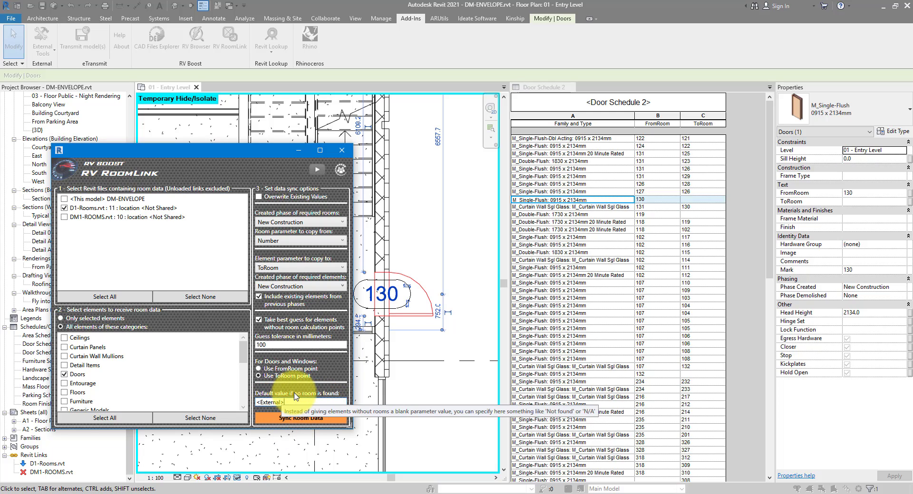
pyautogui.click(296, 419)
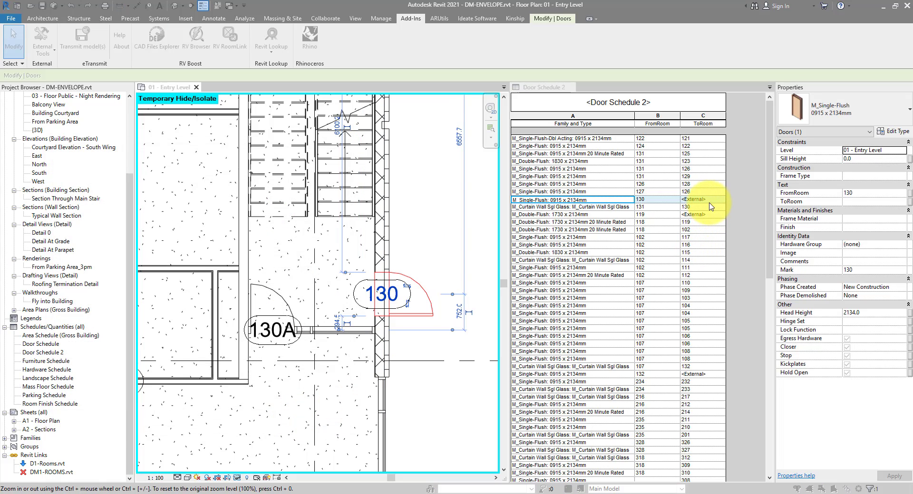
# Check the new <External> ToRoom values and select door 306's row, whose FromRoom is blank
pyautogui.click(709, 199)
pyautogui.click(711, 216)
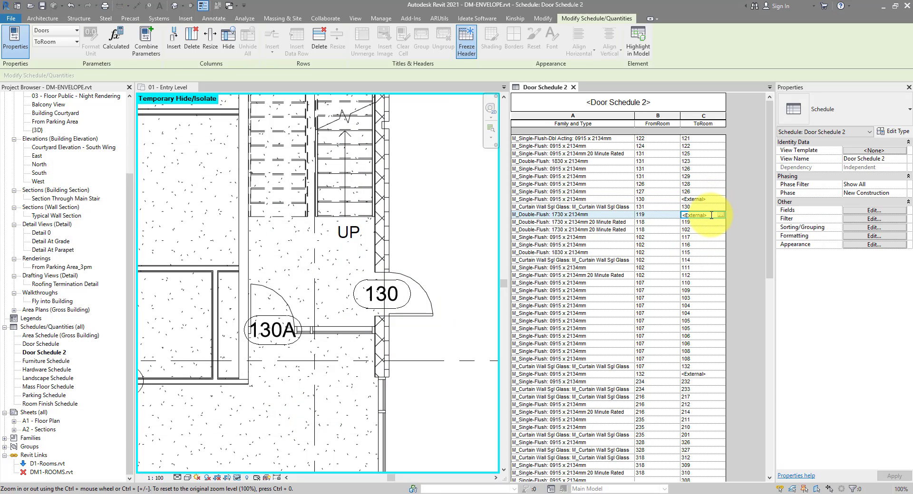
pyautogui.moveTo(768, 213); pyautogui.dragTo(758, 438)
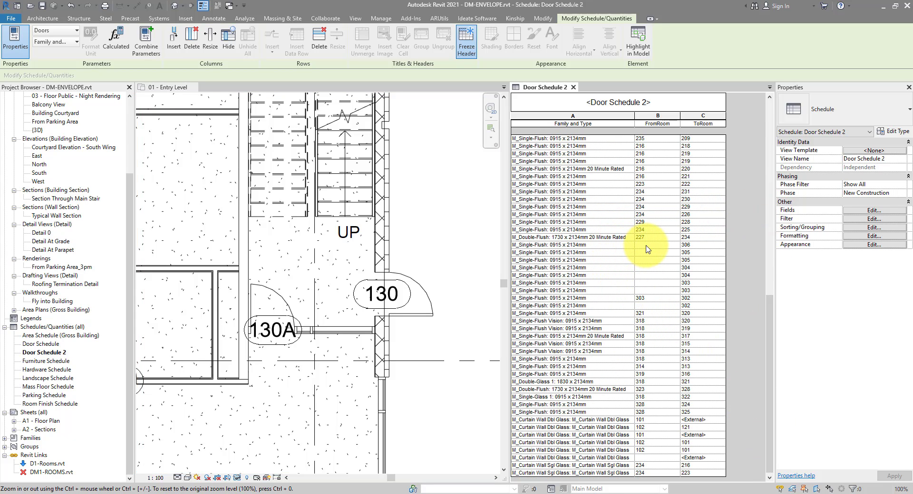
pyautogui.click(621, 246)
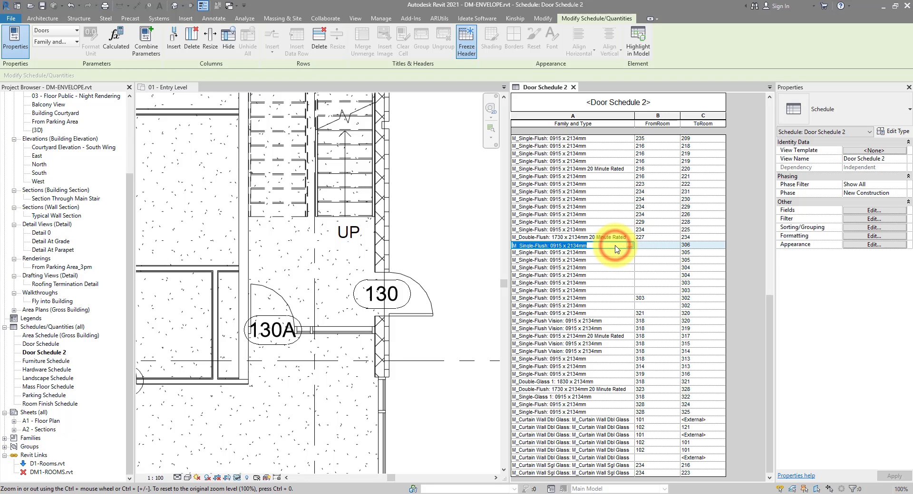
# Add the Level field to Door Schedule 2's columns
pyautogui.click(856, 210)
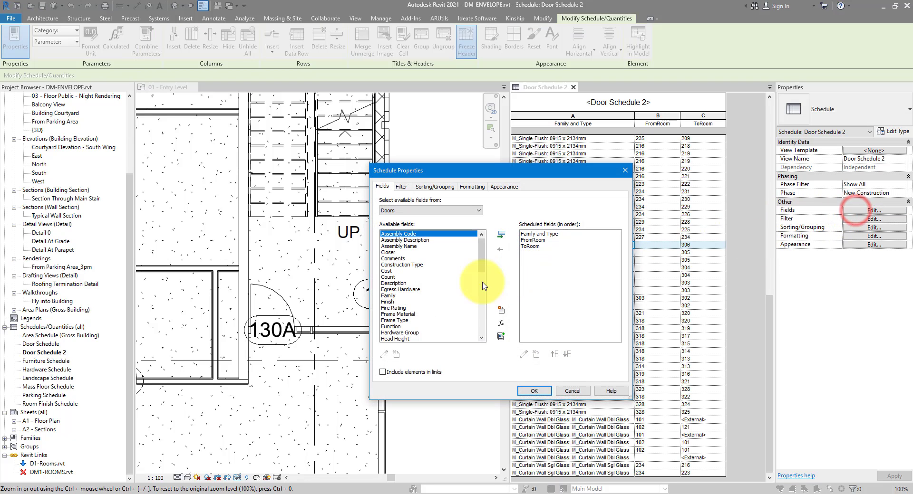
pyautogui.click(437, 295)
pyautogui.scroll(-4, 438, 295)
pyautogui.click(387, 279)
pyautogui.click(500, 235)
pyautogui.click(534, 391)
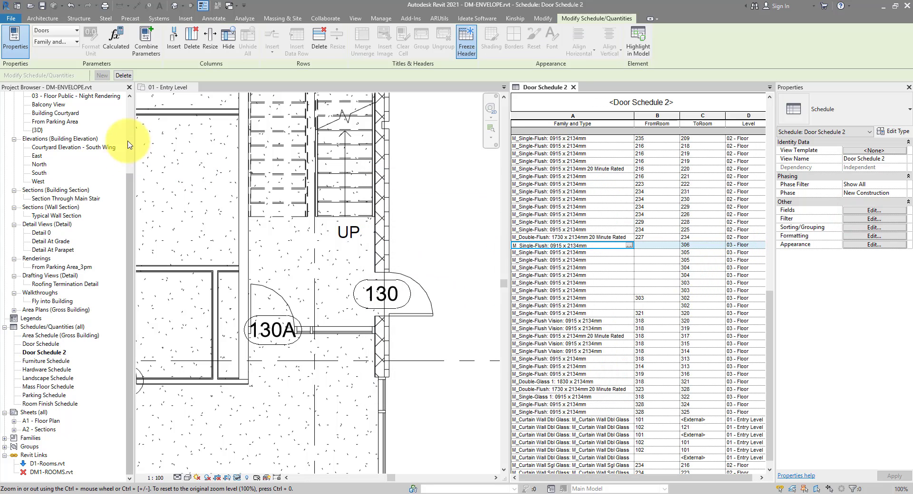
# Open the 03 - Floor plan beside the schedule and highlight door 306 in it
pyautogui.click(129, 110)
pyautogui.click(50, 139)
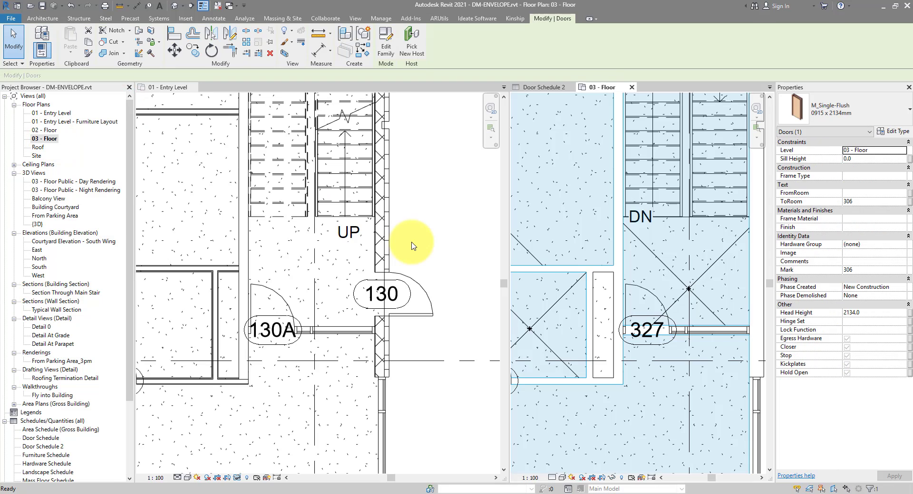
pyautogui.click(602, 87)
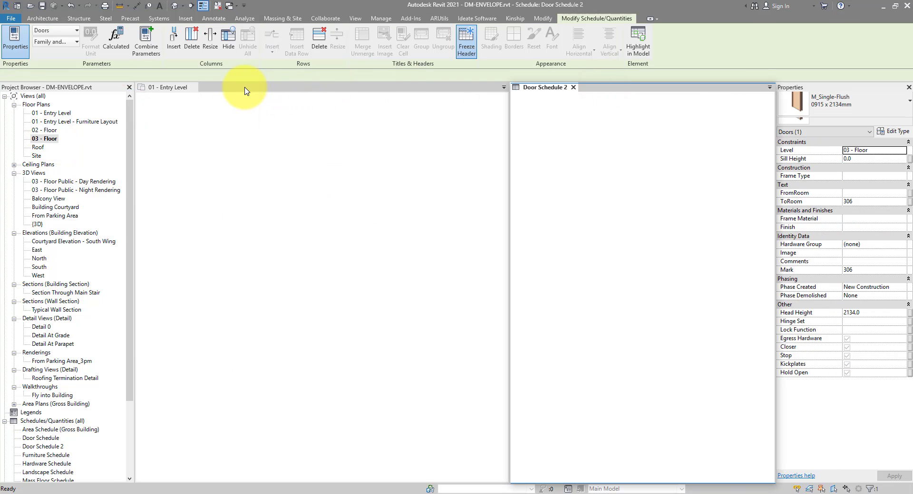
pyautogui.moveTo(235, 96); pyautogui.dragTo(210, 92)
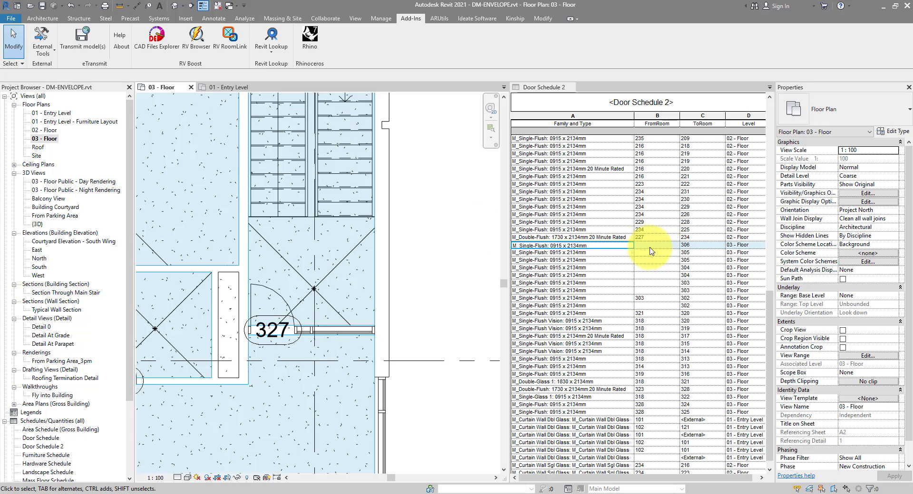
pyautogui.click(652, 246)
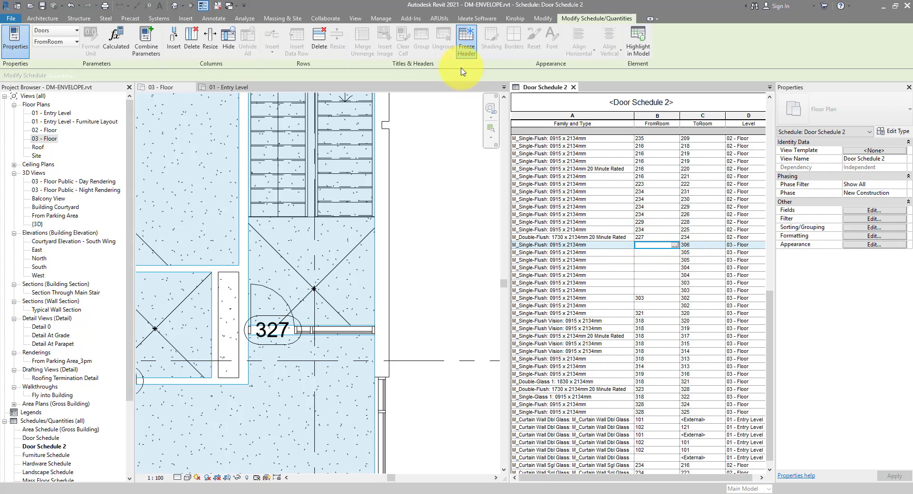
pyautogui.click(635, 37)
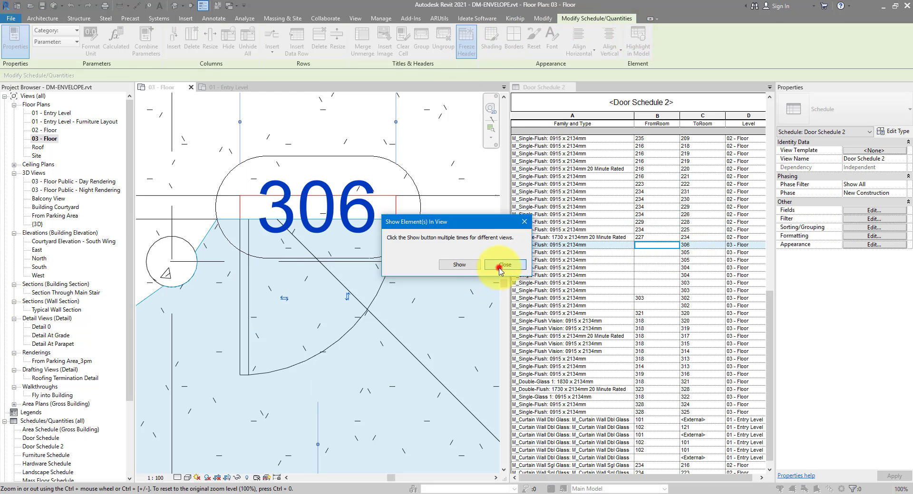
pyautogui.click(441, 265)
pyautogui.scroll(-6, 301, 275)
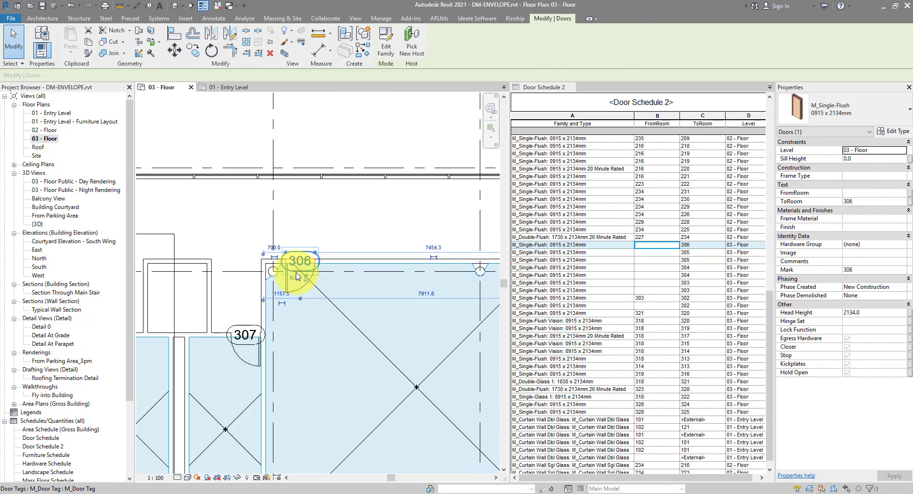
# Zoom out the 03 - Floor plan and relaunch RV RoomLink from Add-Ins
pyautogui.scroll(-6, 296, 276)
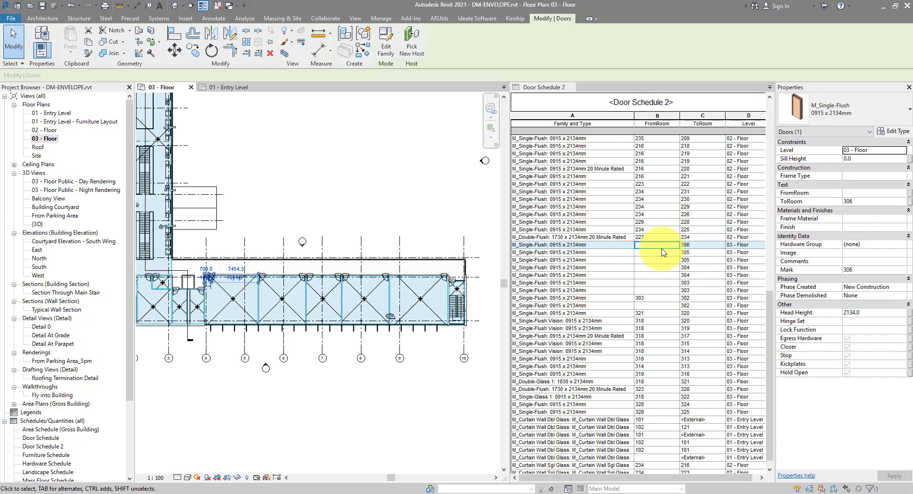
pyautogui.click(411, 18)
pyautogui.click(230, 39)
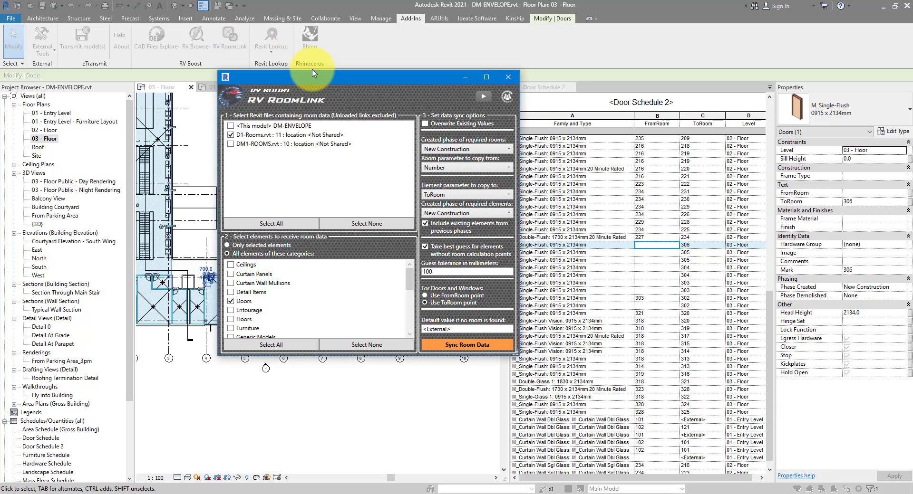
# Tick <This model> DM-ENVELOPE and DM1-ROOMS.rvt as extra RoomLink room sources
pyautogui.moveTo(318, 80); pyautogui.dragTo(261, 170)
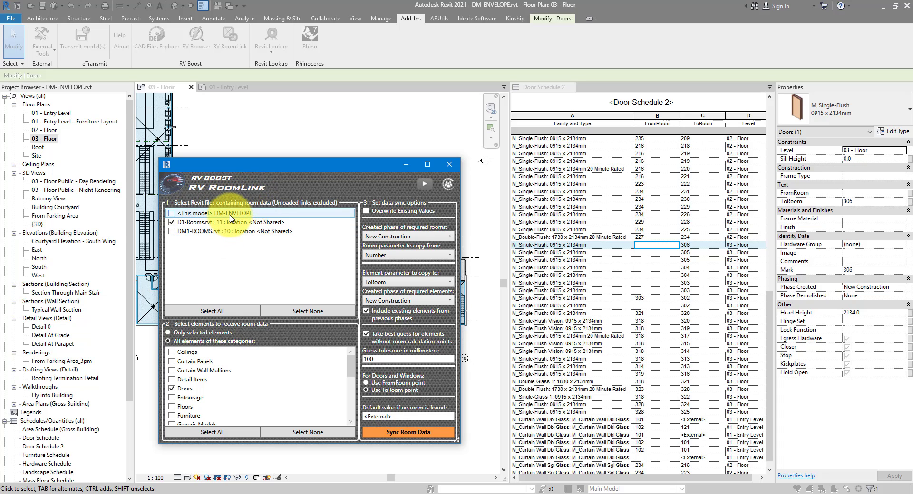
pyautogui.click(172, 213)
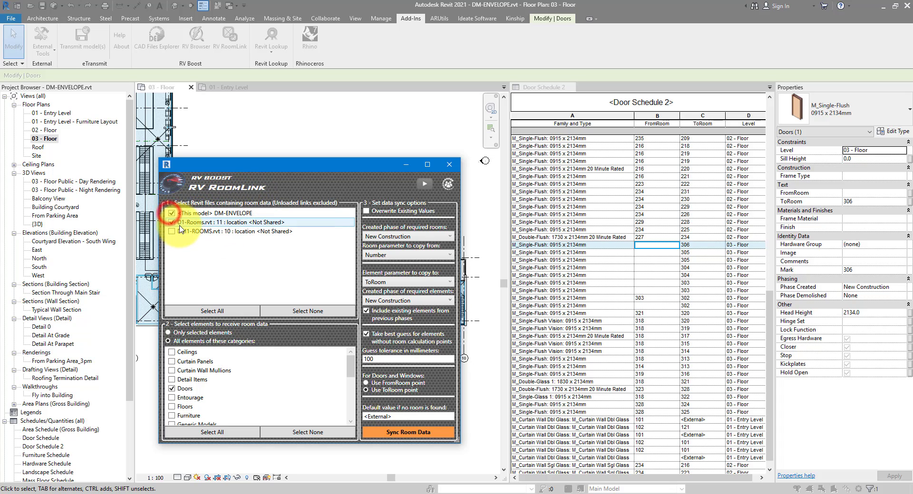
pyautogui.click(173, 231)
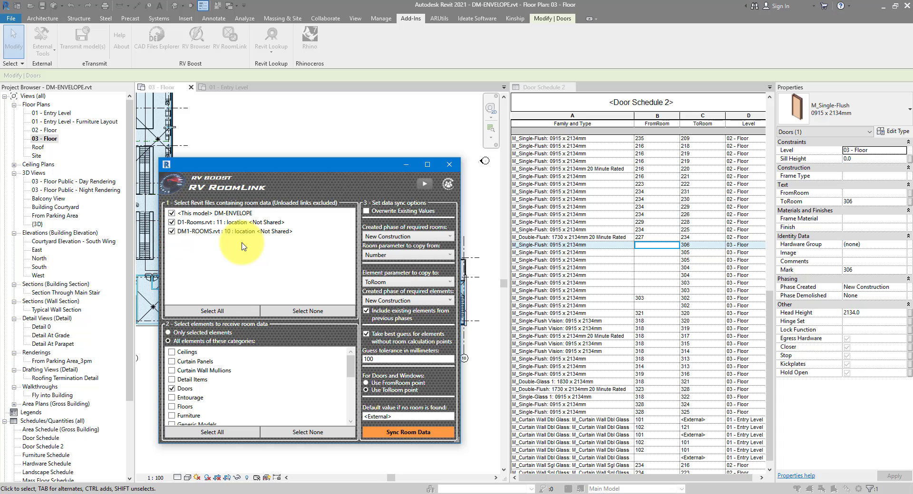